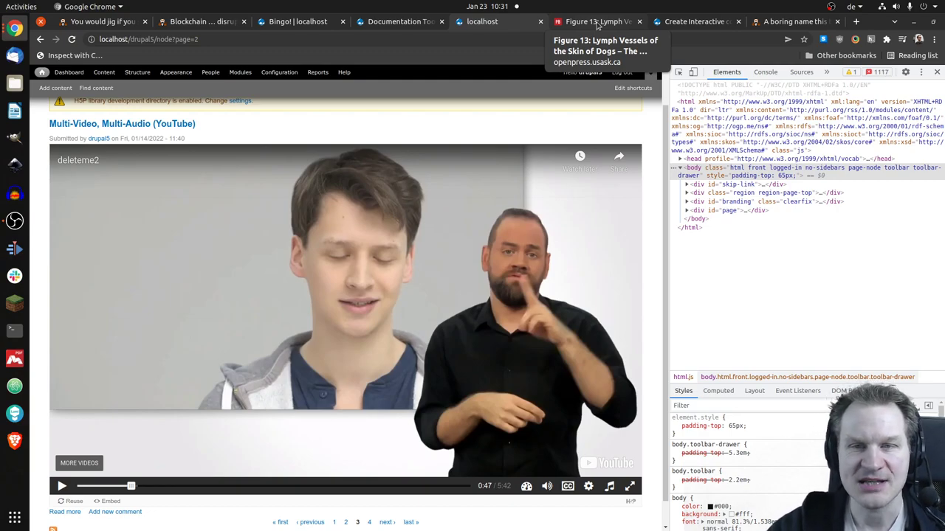
click(598, 26)
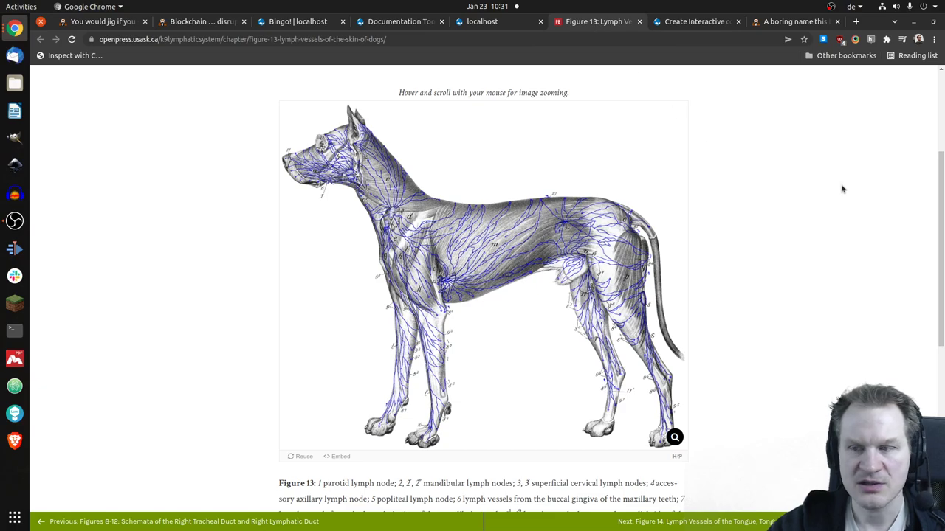
scroll(844, 188, up, 2)
scroll(844, 186, up, 1)
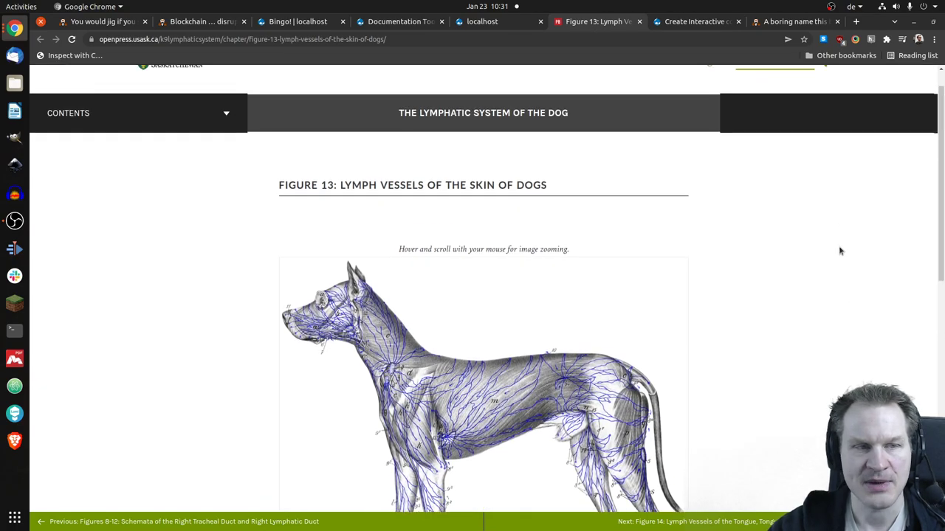
scroll(838, 280, up, 1)
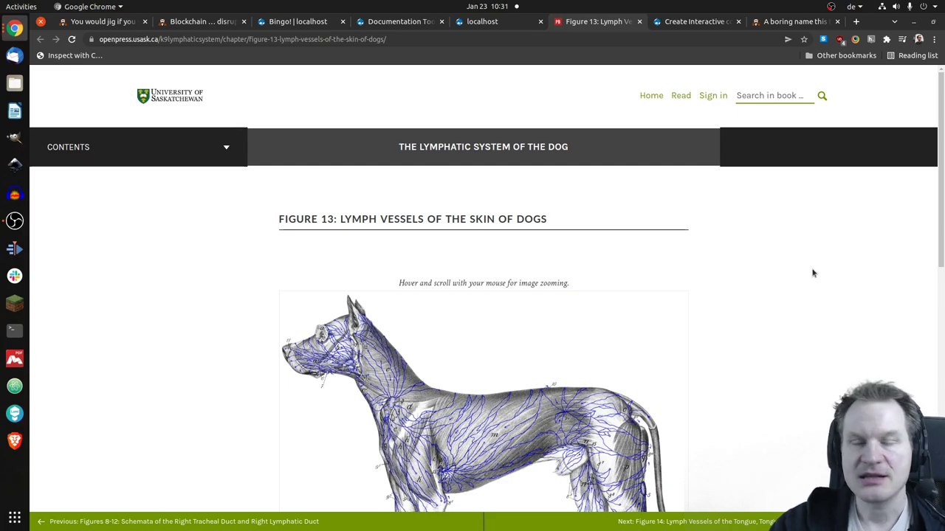
scroll(810, 273, down, 3)
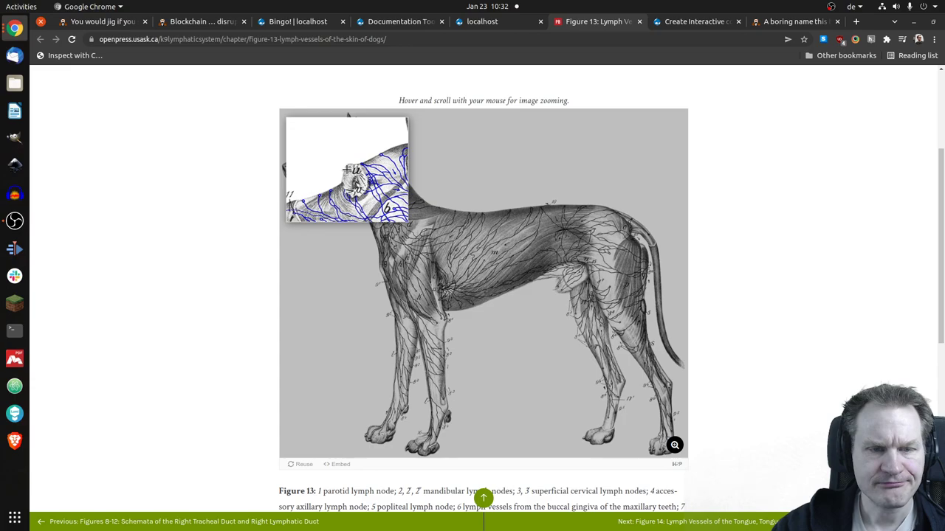
scroll(347, 170, down, 2)
scroll(348, 171, up, 3)
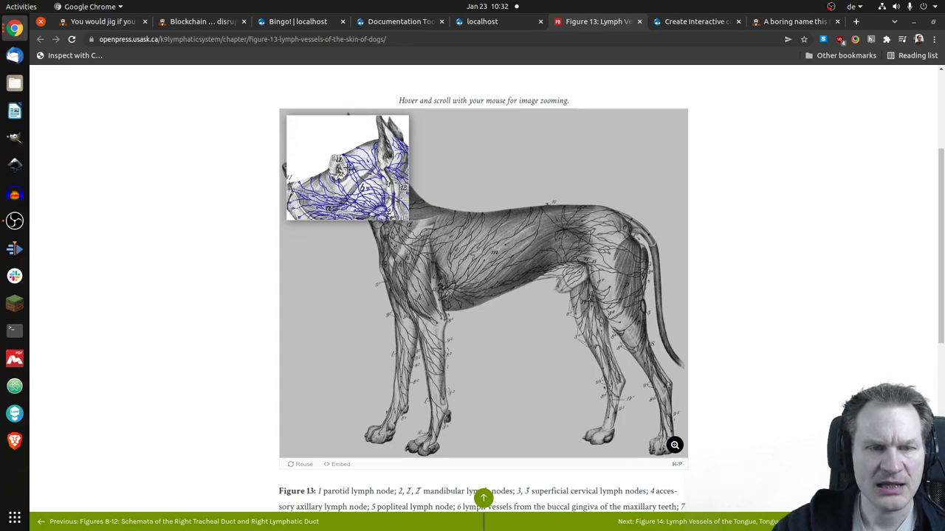
scroll(354, 183, down, 3)
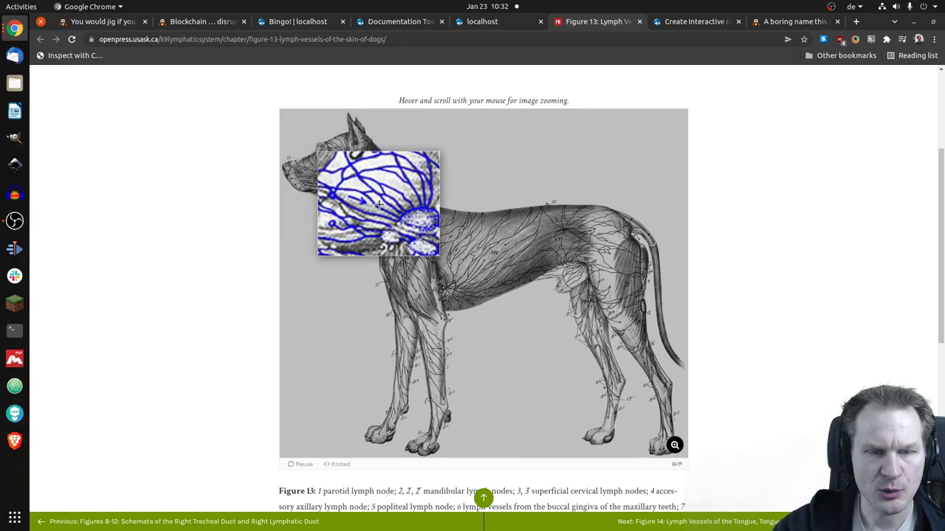
scroll(397, 220, down, 2)
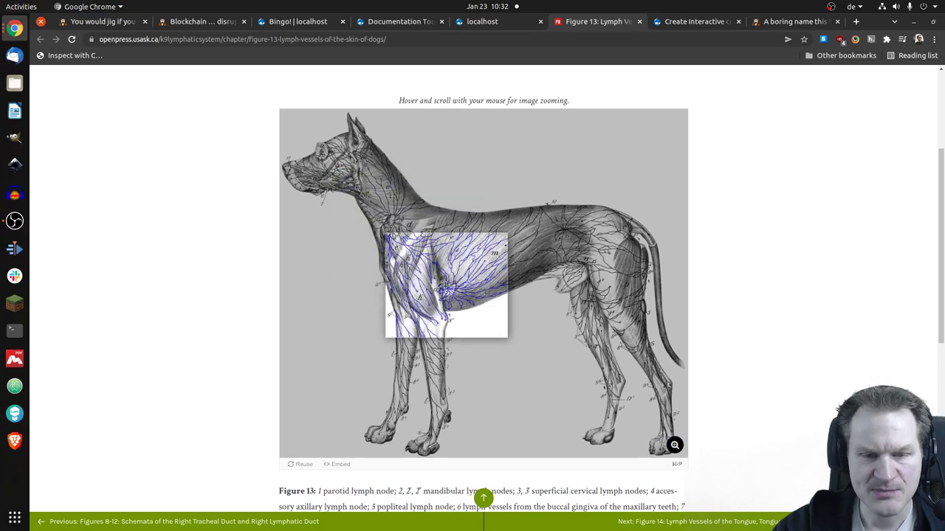
scroll(445, 286, up, 4)
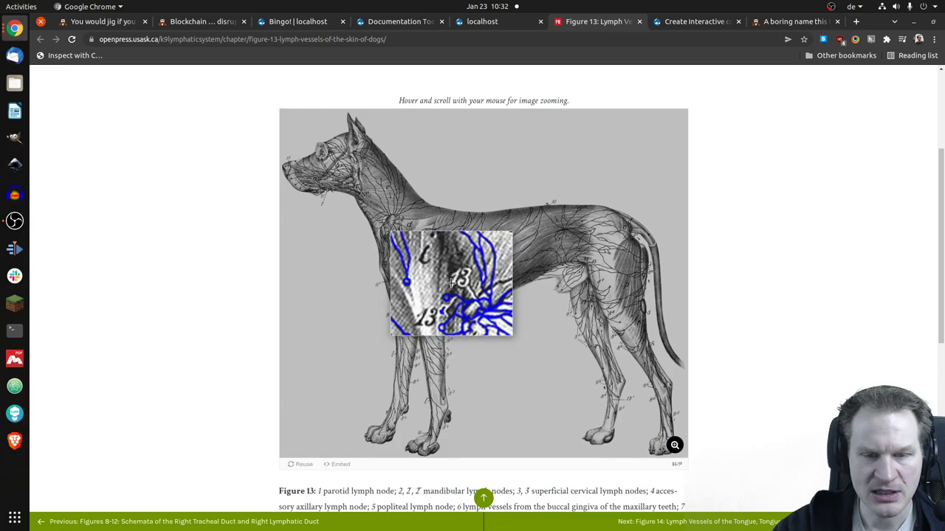
scroll(451, 282, down, 4)
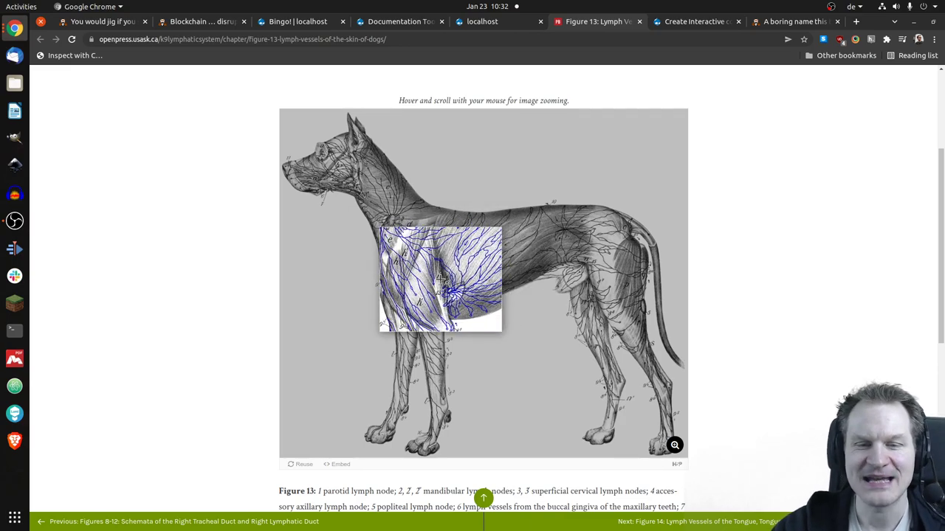
scroll(451, 285, up, 3)
scroll(456, 292, down, 3)
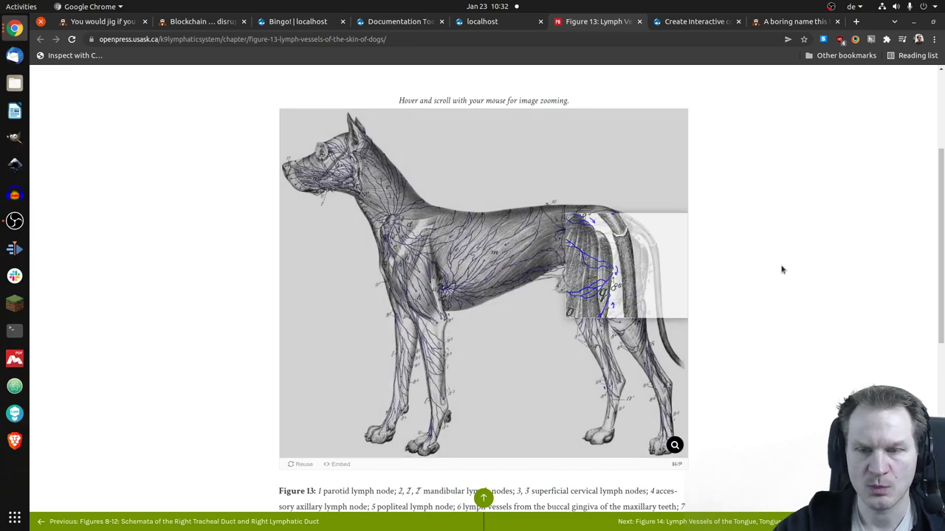
scroll(478, 266, up, 3)
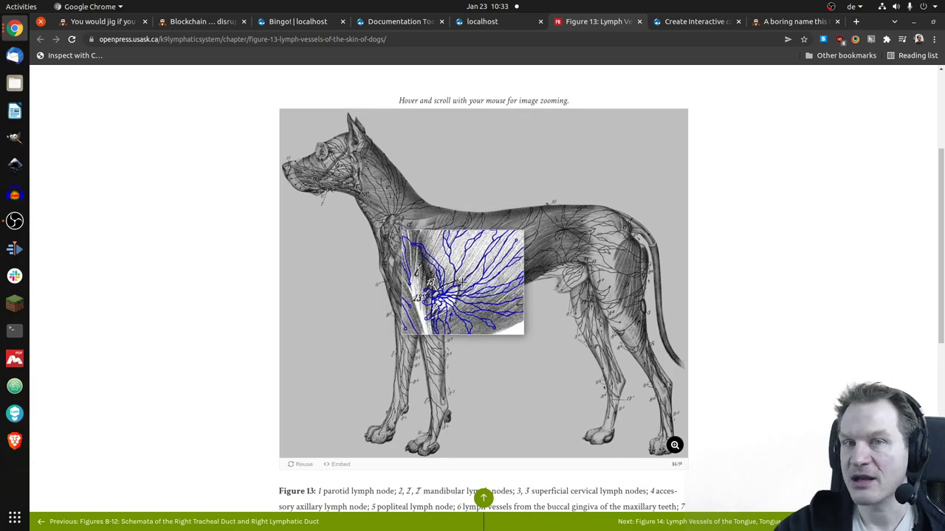
scroll(462, 280, down, 2)
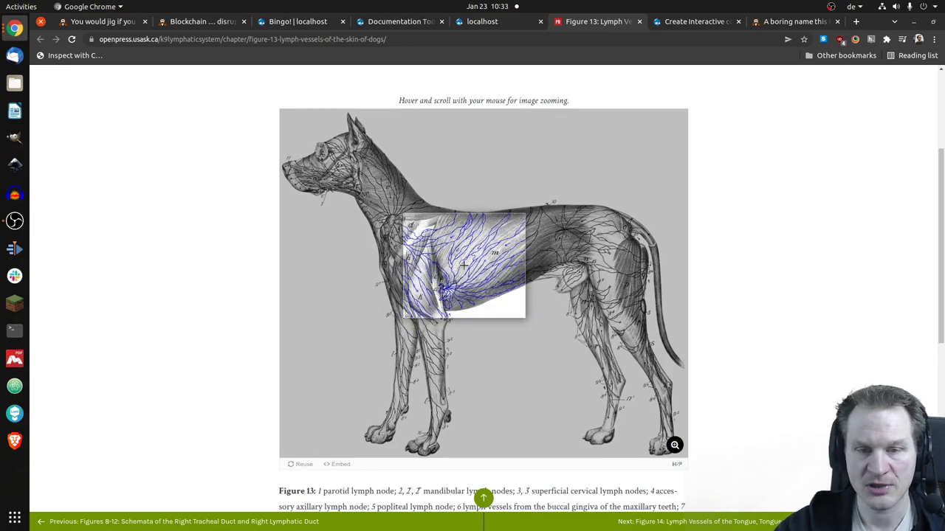
scroll(472, 270, up, 5)
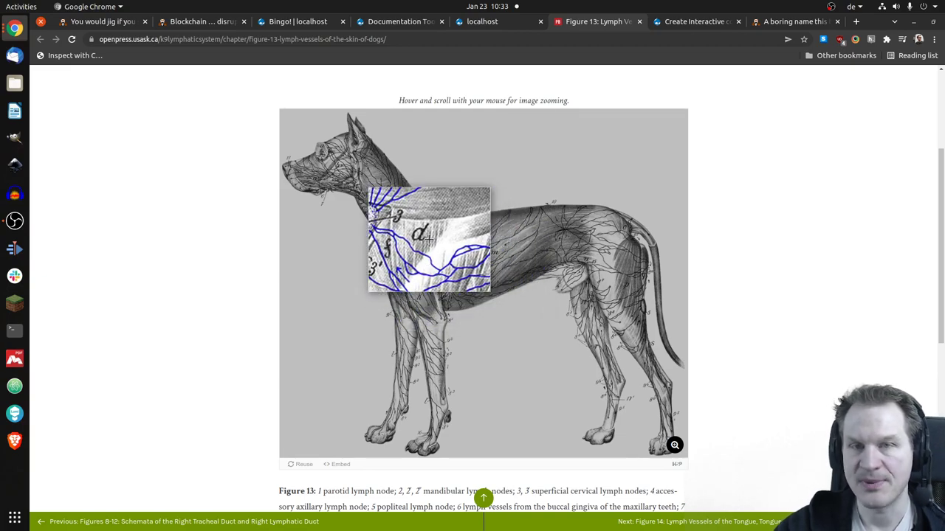
scroll(402, 221, down, 3)
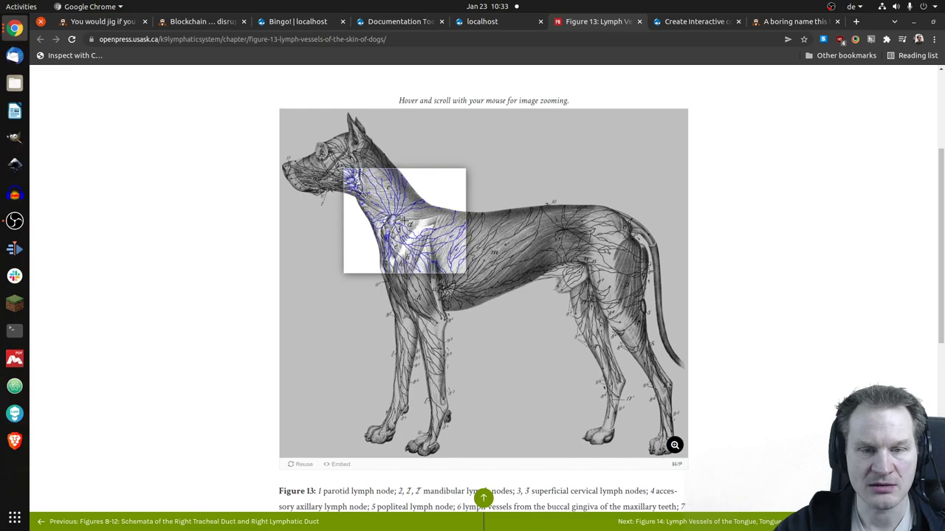
scroll(405, 222, up, 3)
scroll(405, 222, down, 3)
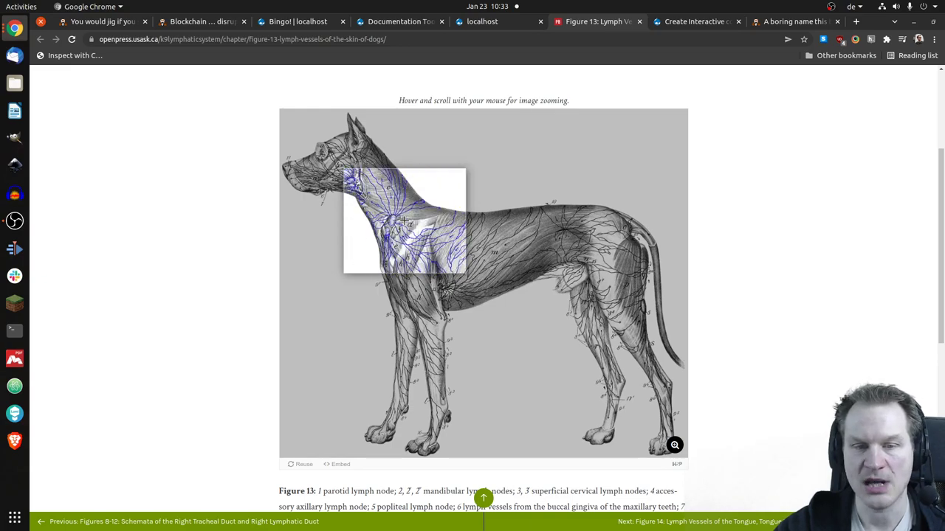
scroll(452, 252, up, 3)
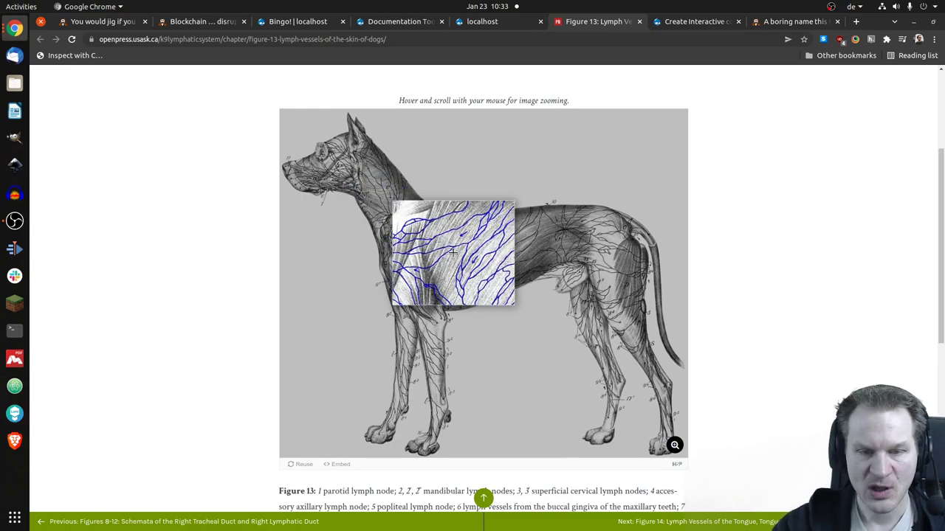
scroll(452, 253, down, 3)
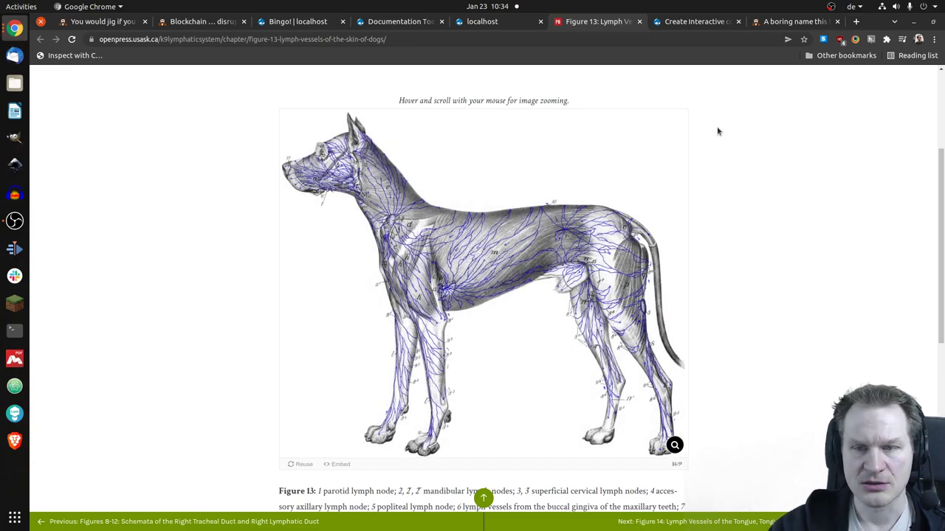
Search the H5P content type hub for 'zo' so only Image Zoom is listed.
click(690, 25)
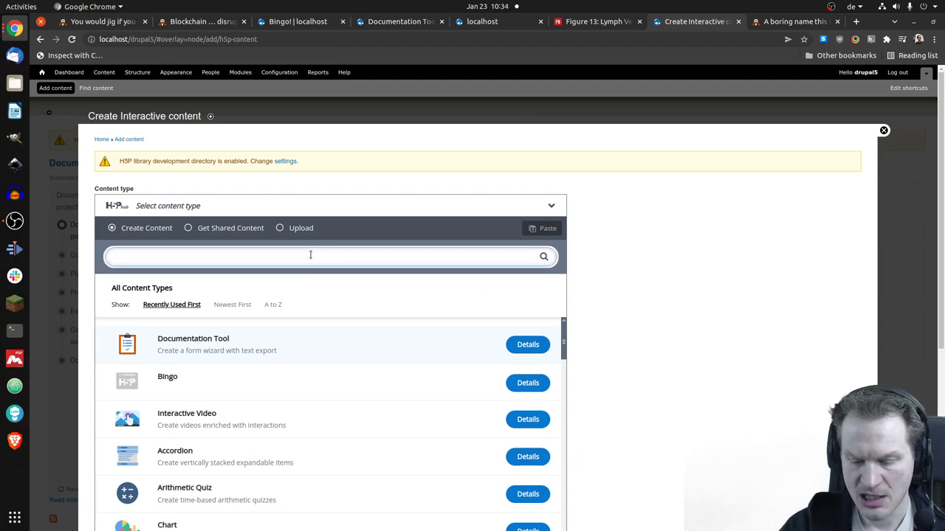
text(zom)
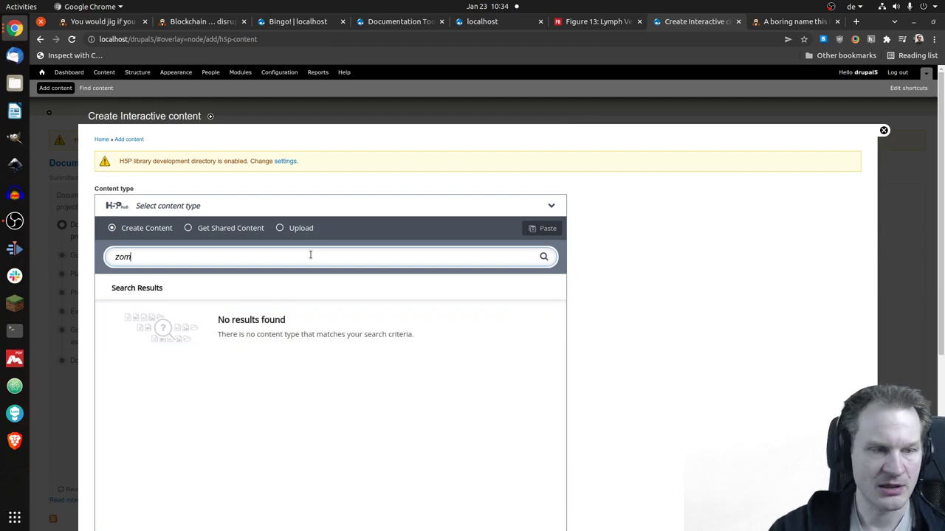
key(BackSpace)
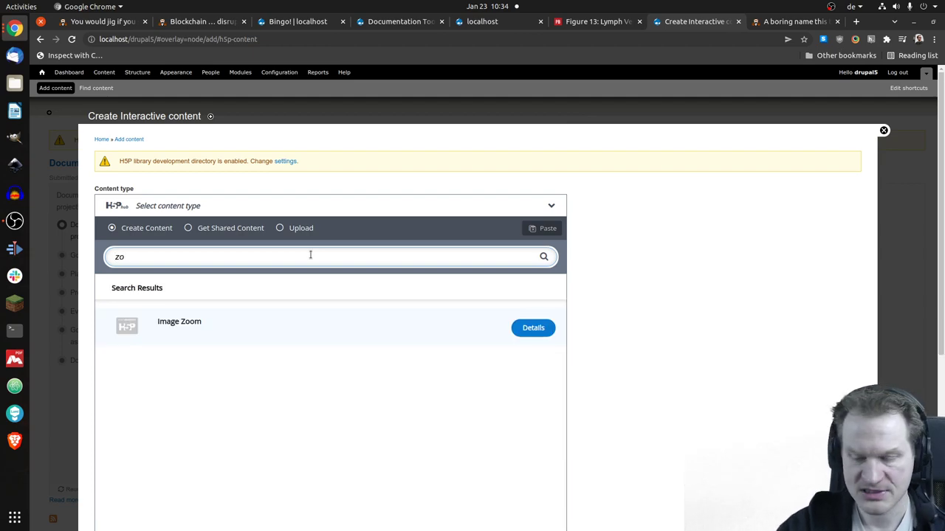
Choose Image Zoom and title the content 'My first Image Zoom'.
click(191, 325)
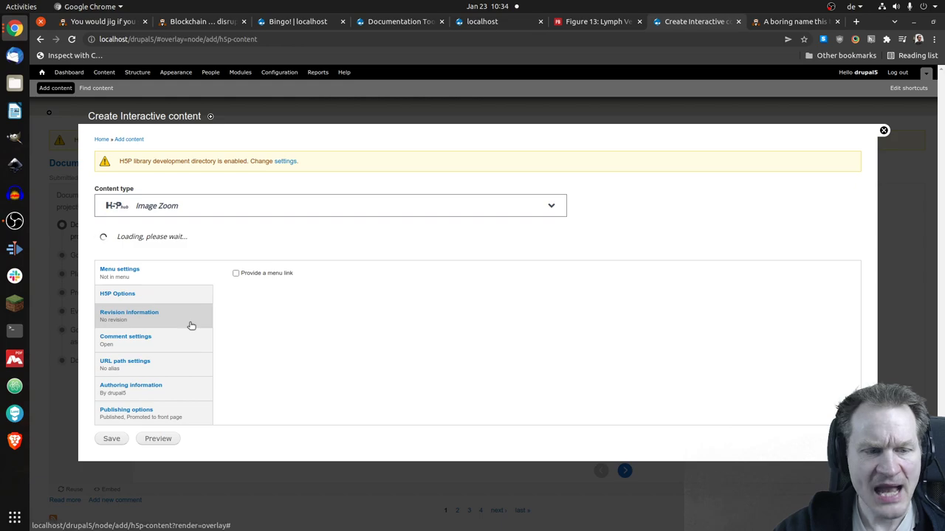
click(270, 315)
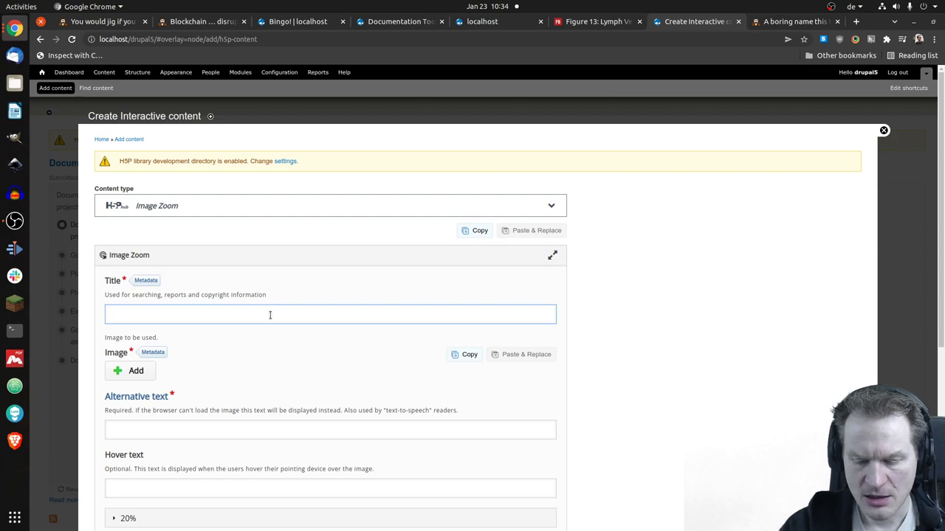
text(My first)
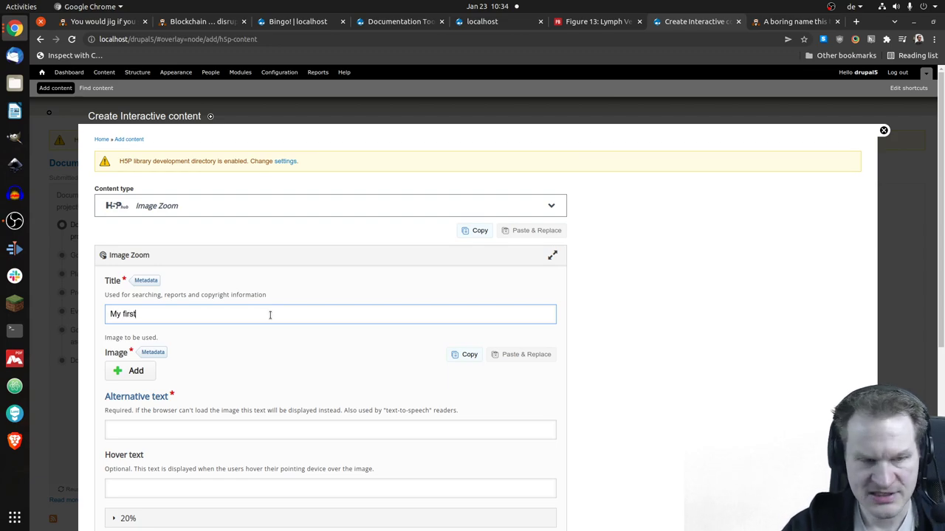
text( Image )
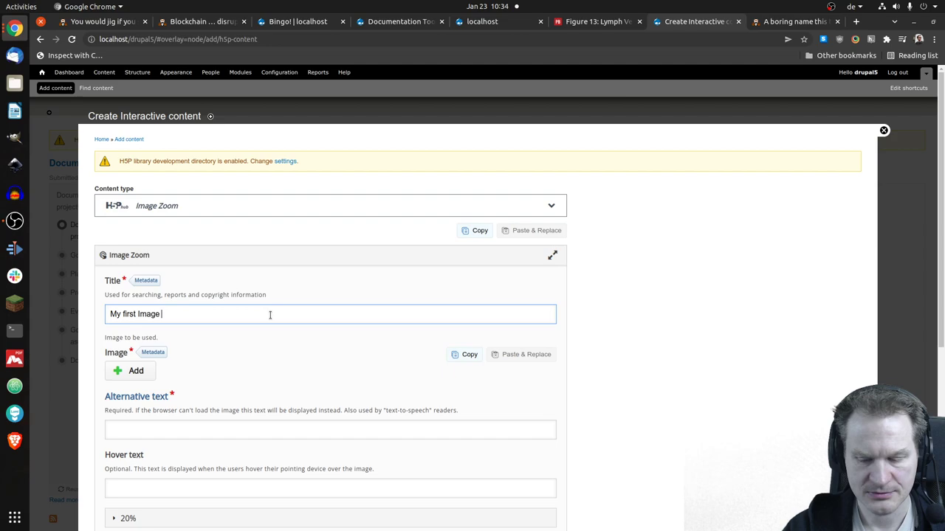
text(Zoom)
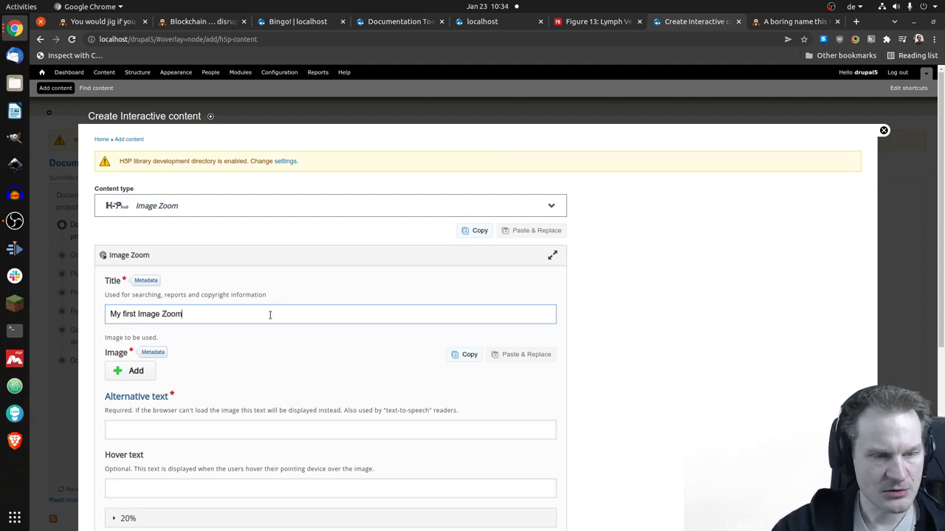
Upload the sea_turtle photo from Pictures > animals as the image.
scroll(270, 316, down, 1)
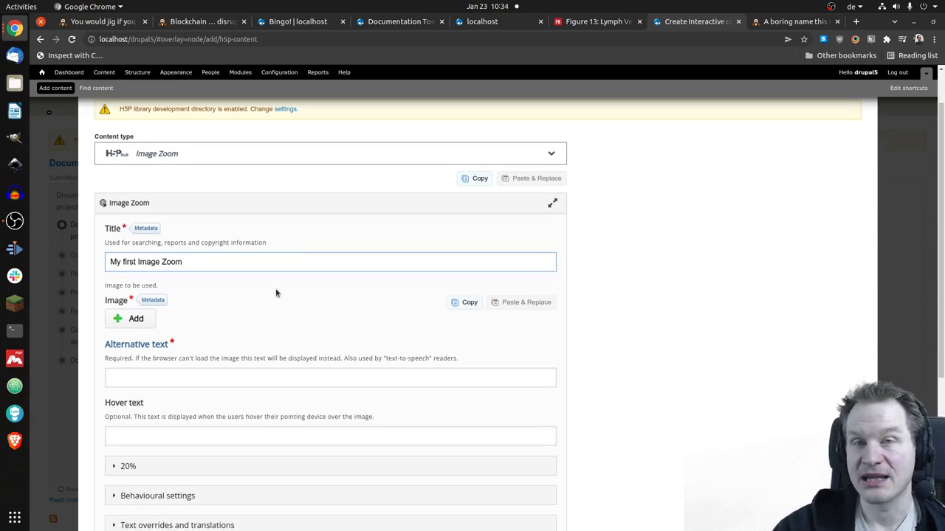
click(136, 319)
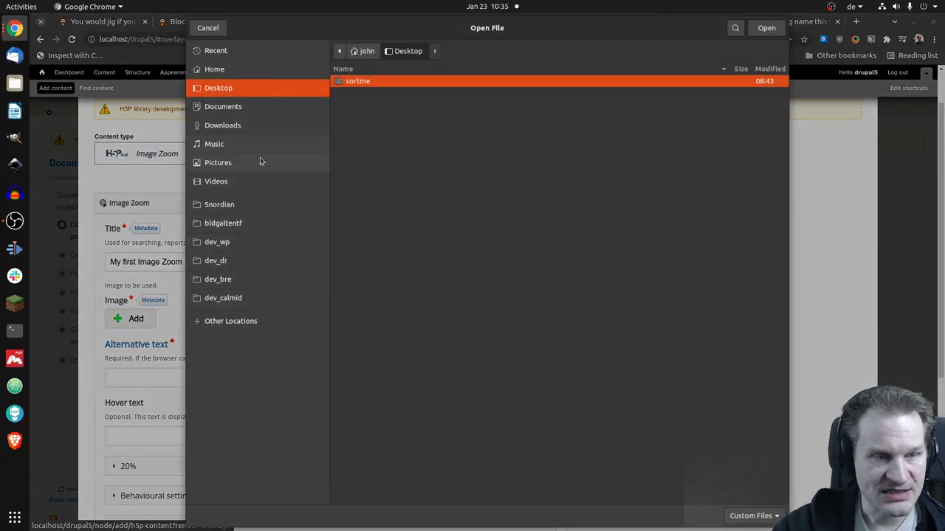
click(221, 164)
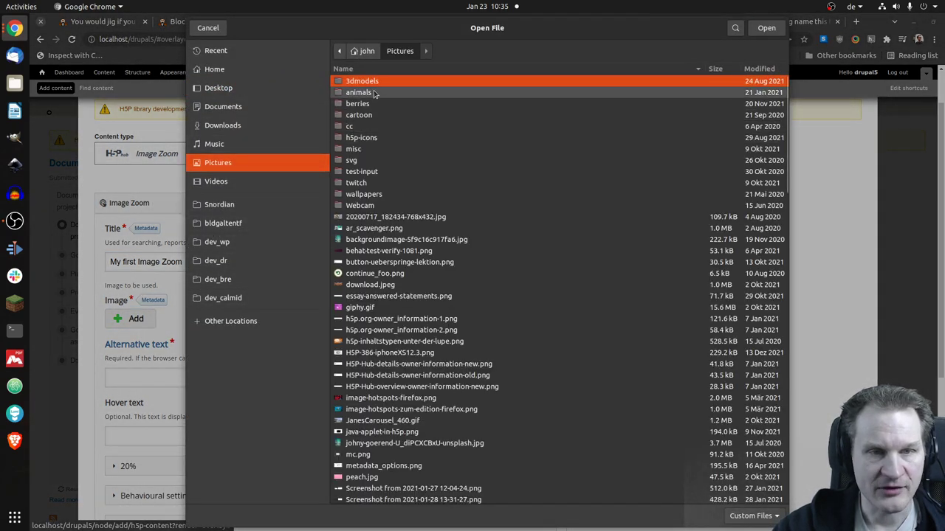
double_click(374, 92)
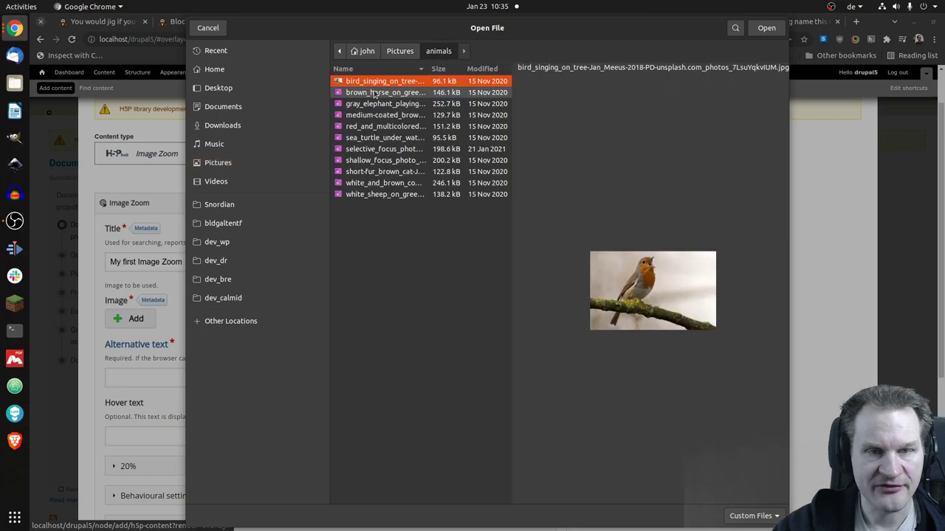
click(388, 138)
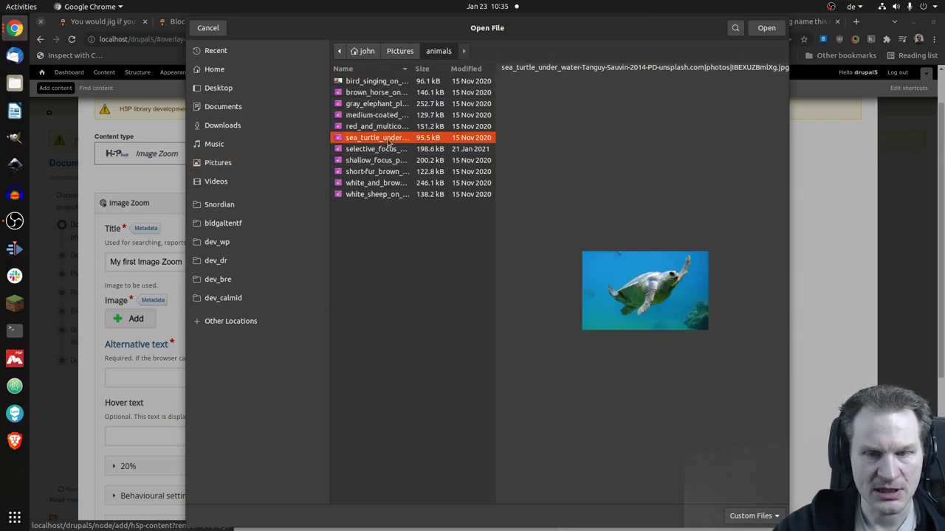
double_click(387, 140)
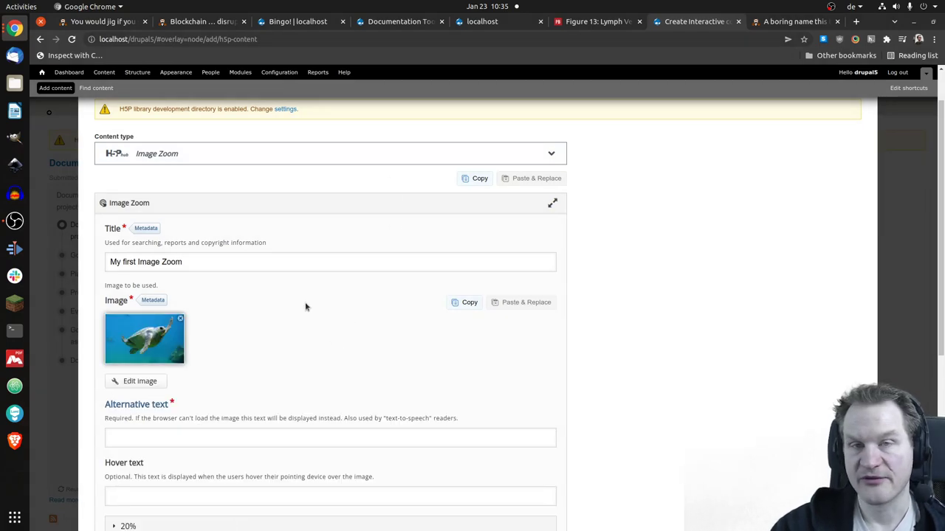
Enter 'turtle' in the image's Alternative text field.
scroll(308, 295, down, 3)
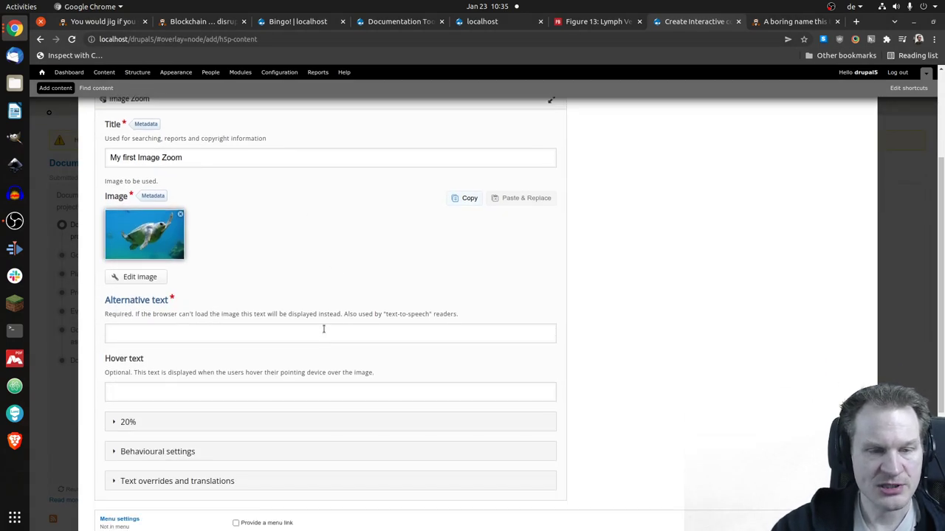
click(323, 334)
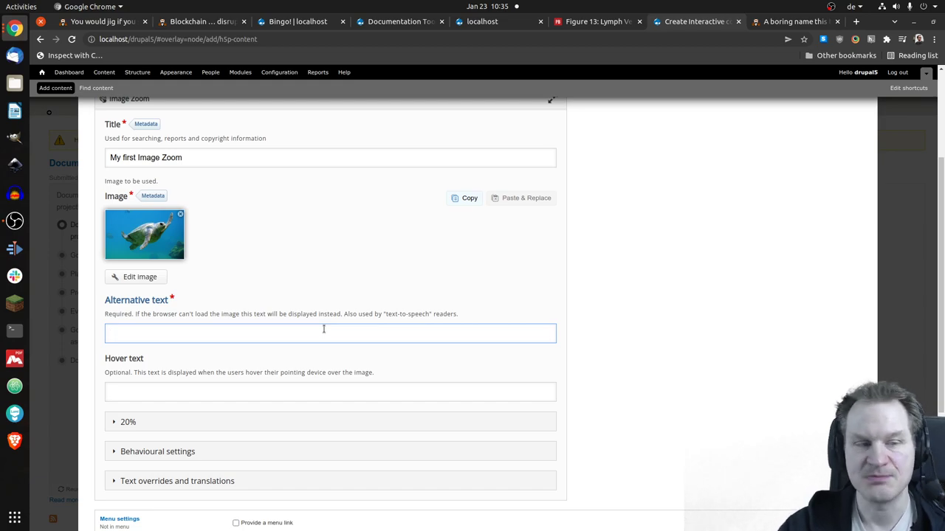
text(tur)
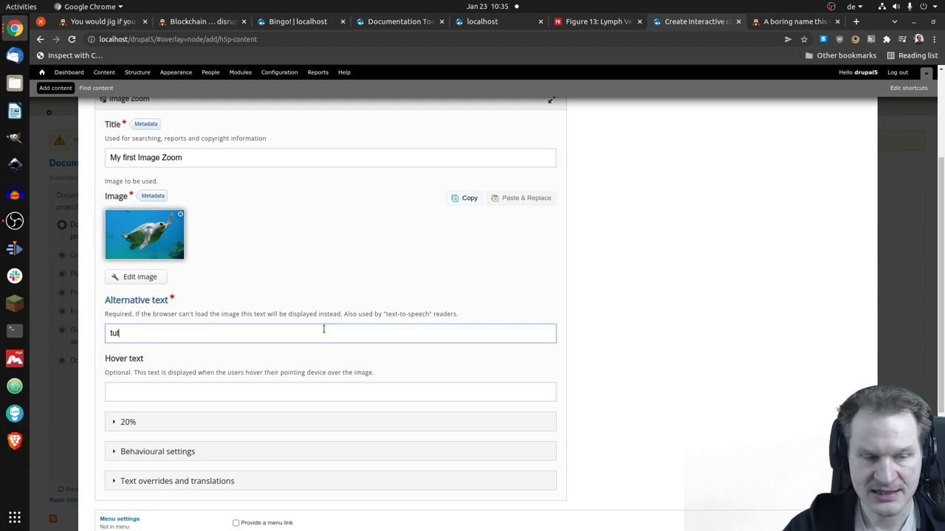
text(tle)
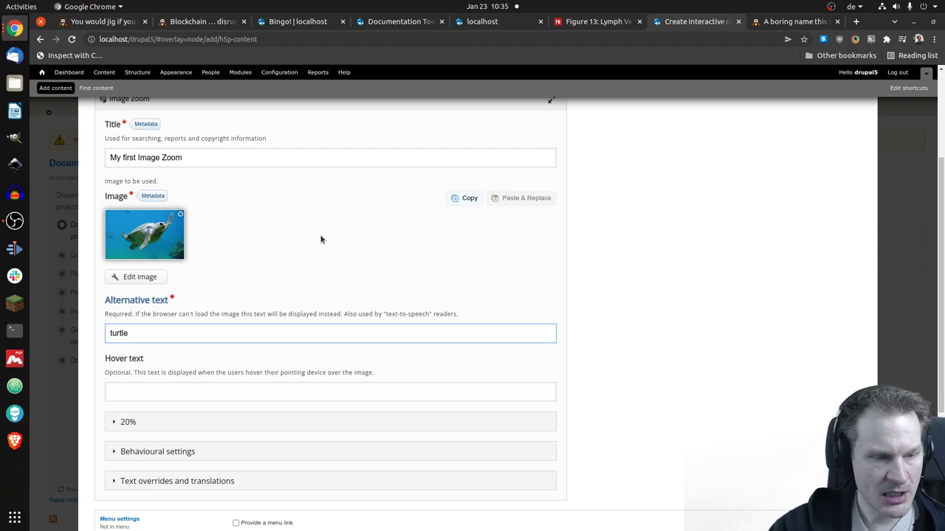
Expand the size settings, set Image width to 50 % and keep Image alignment on center.
scroll(321, 240, down, 2)
scroll(319, 235, down, 1)
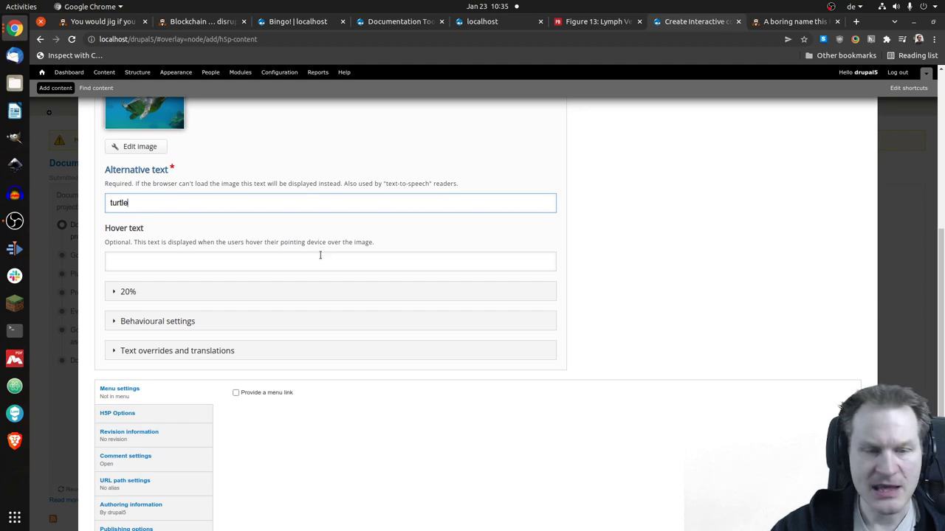
click(116, 292)
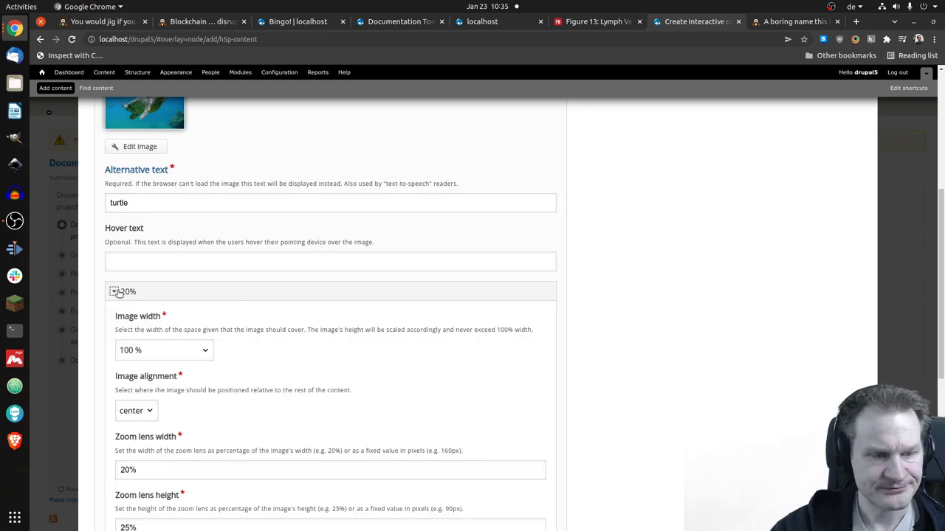
scroll(312, 320, down, 1)
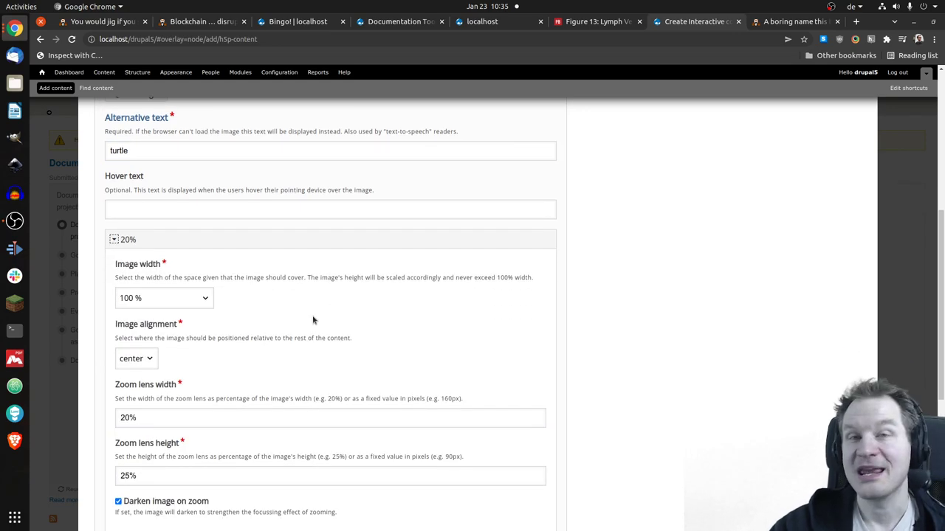
scroll(308, 317, down, 1)
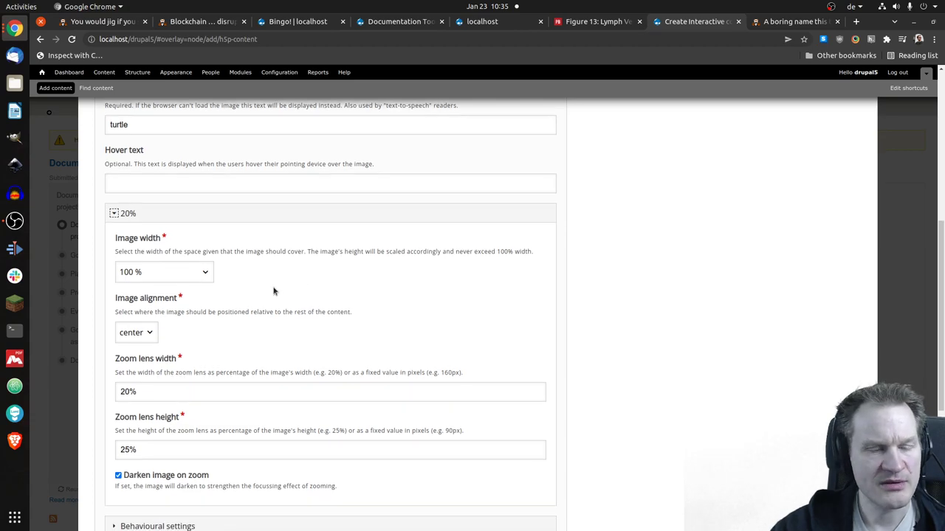
click(207, 274)
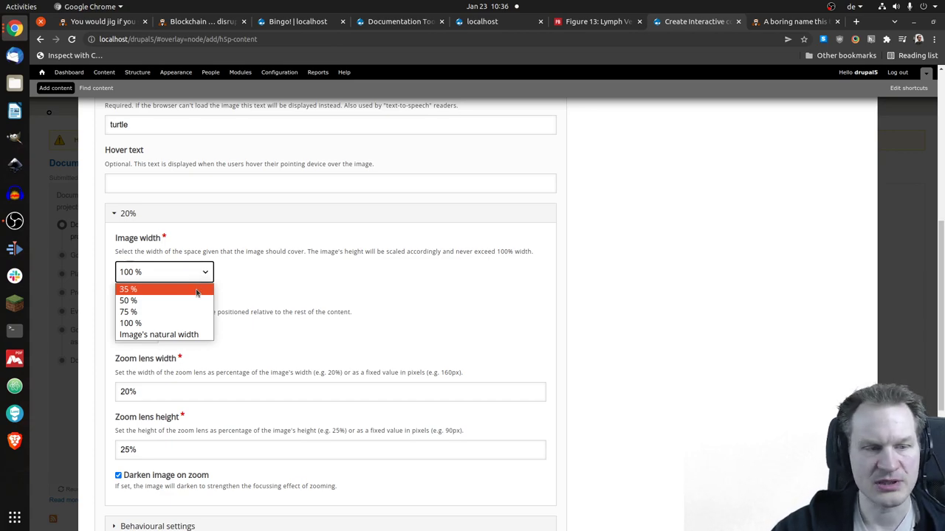
click(196, 300)
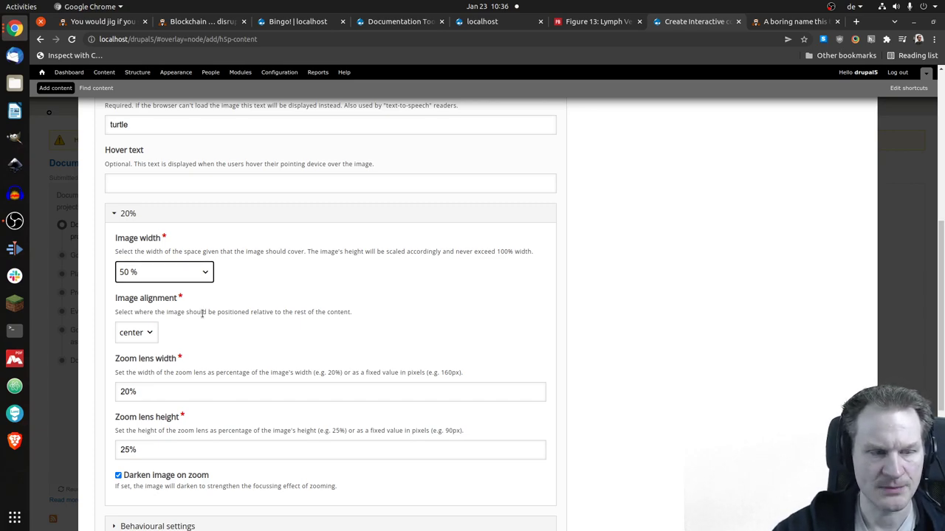
scroll(172, 306, down, 1)
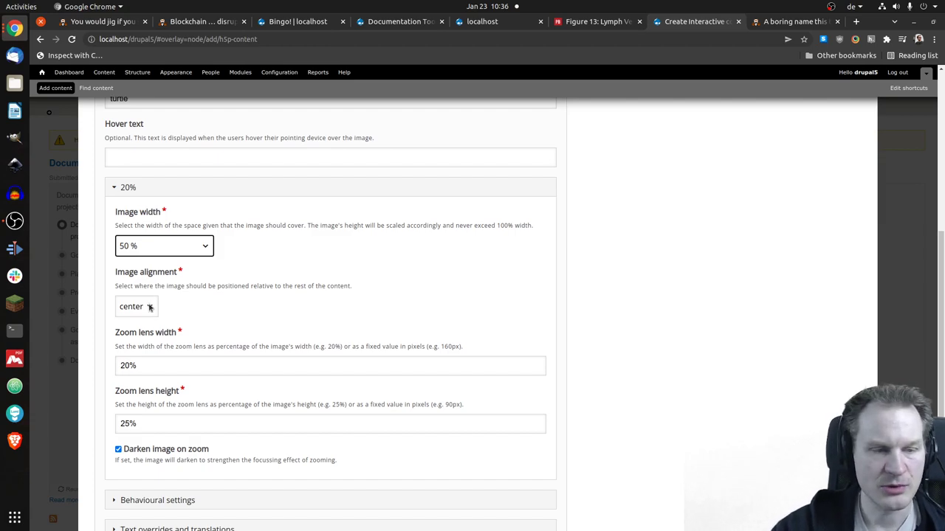
click(150, 308)
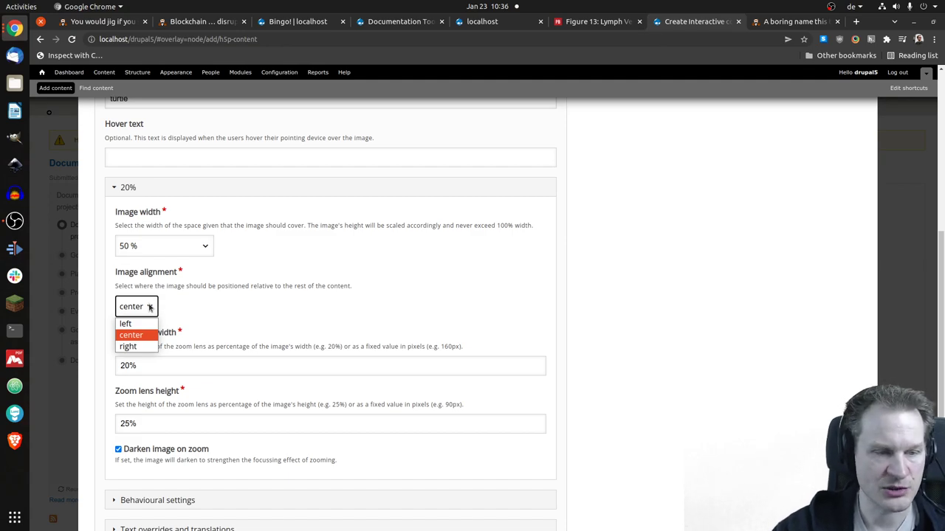
click(150, 308)
scroll(205, 308, down, 2)
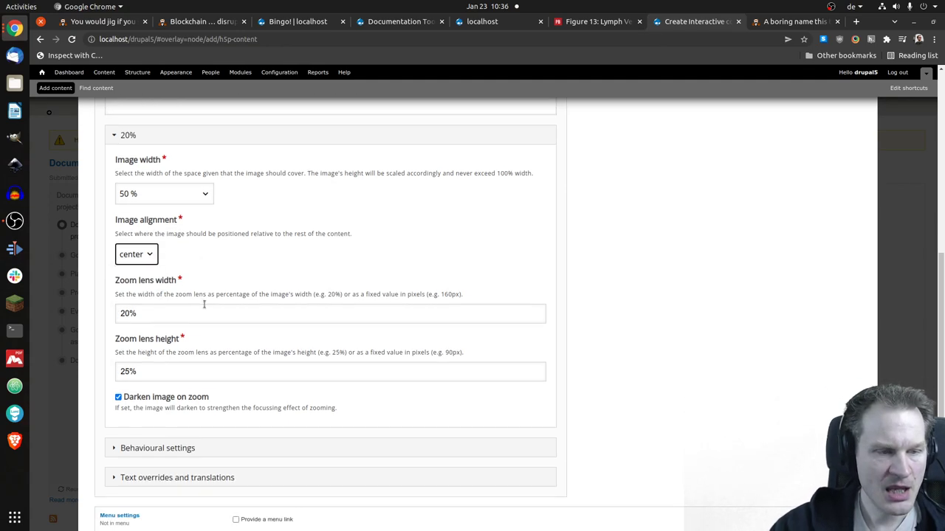
Set both the zoom lens width and height to 50%.
click(155, 315)
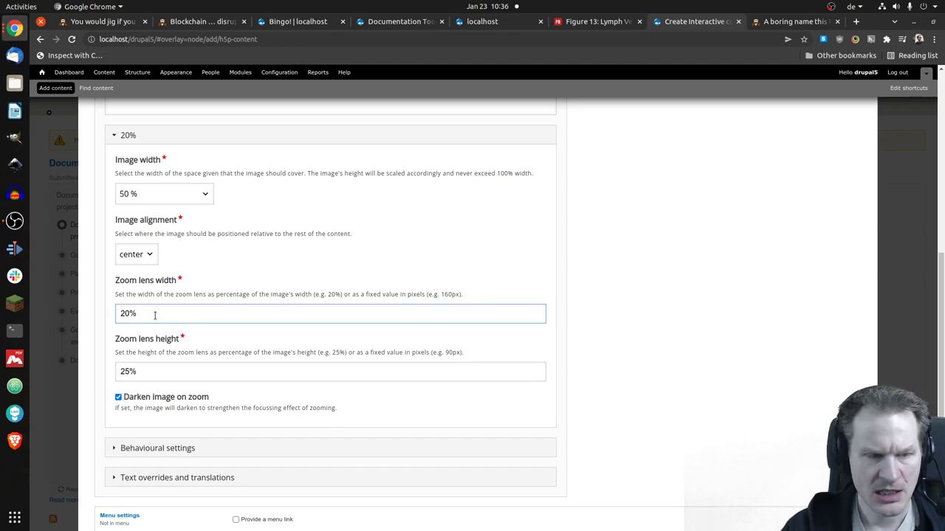
key(BackSpace)
key(BackSpace)
key(BackSpace)
text(50)
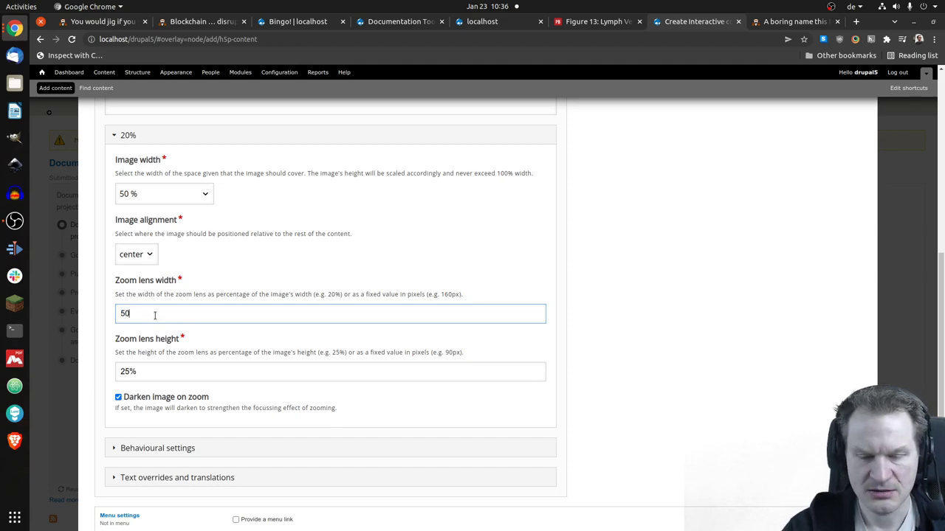
text(%)
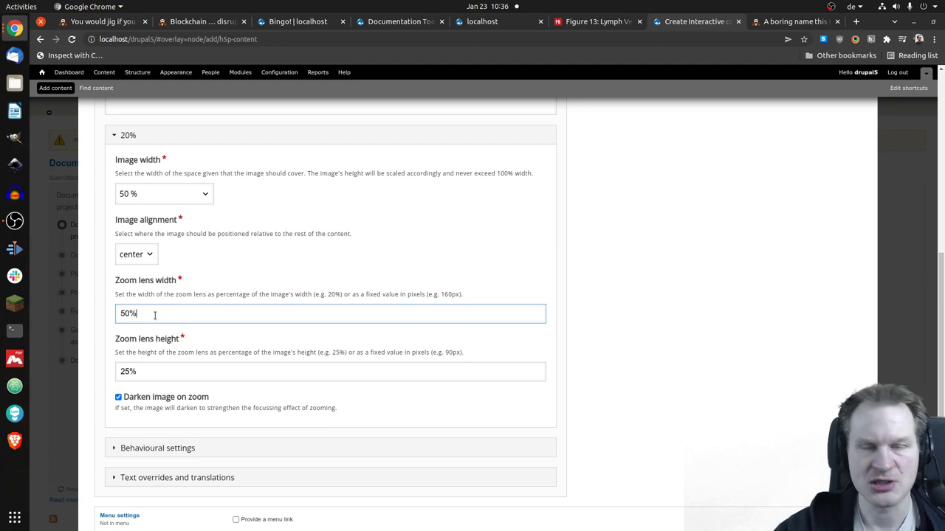
click(152, 365)
key(Left)
key(Left)
key(BackSpace)
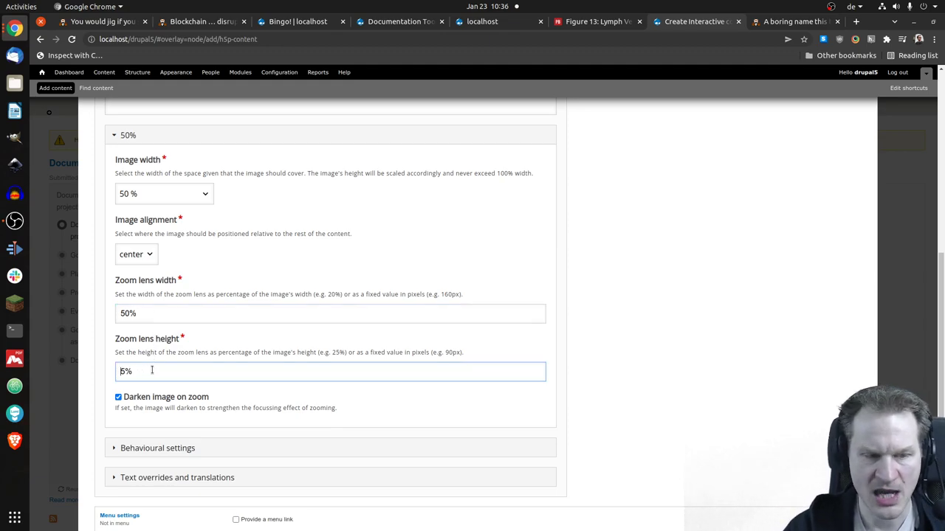
text(0)
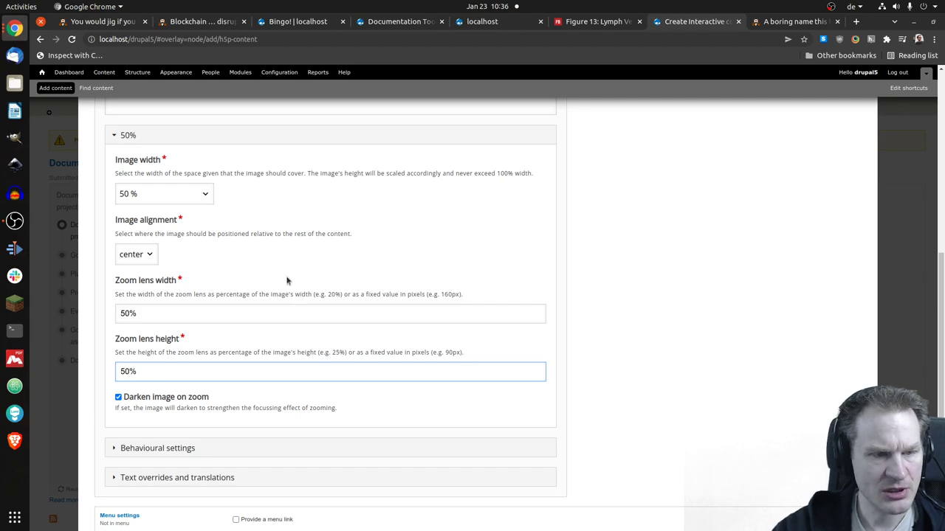
scroll(288, 281, down, 1)
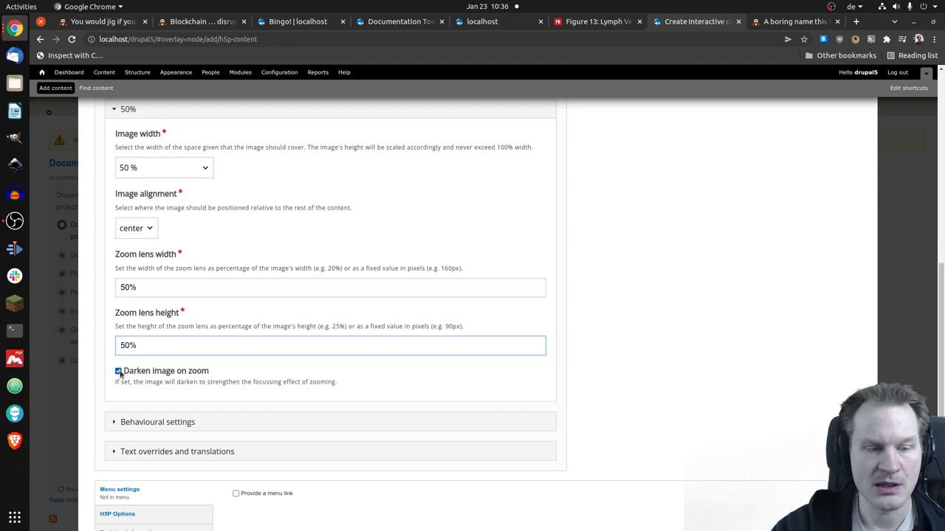
Uncheck Darken image on zoom and Automatic zooming, and check Hide magnification indicator.
click(118, 371)
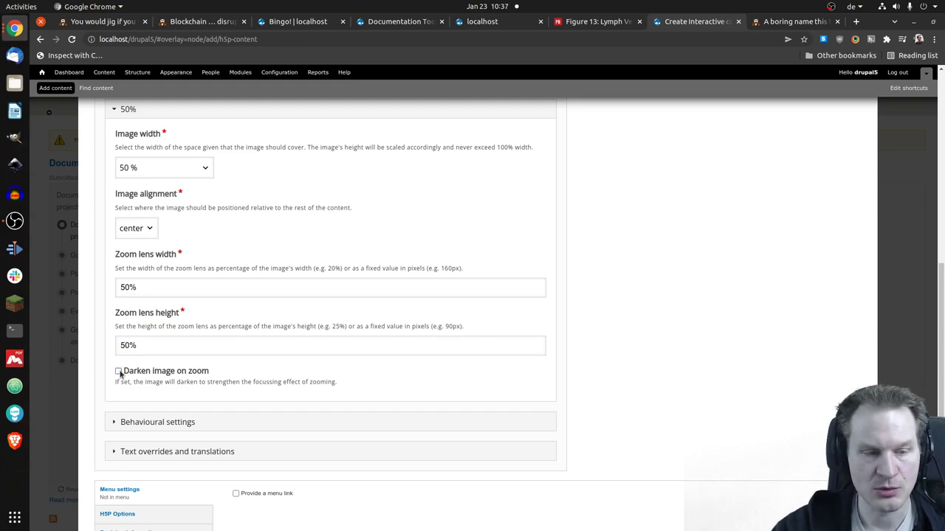
scroll(277, 339, down, 1)
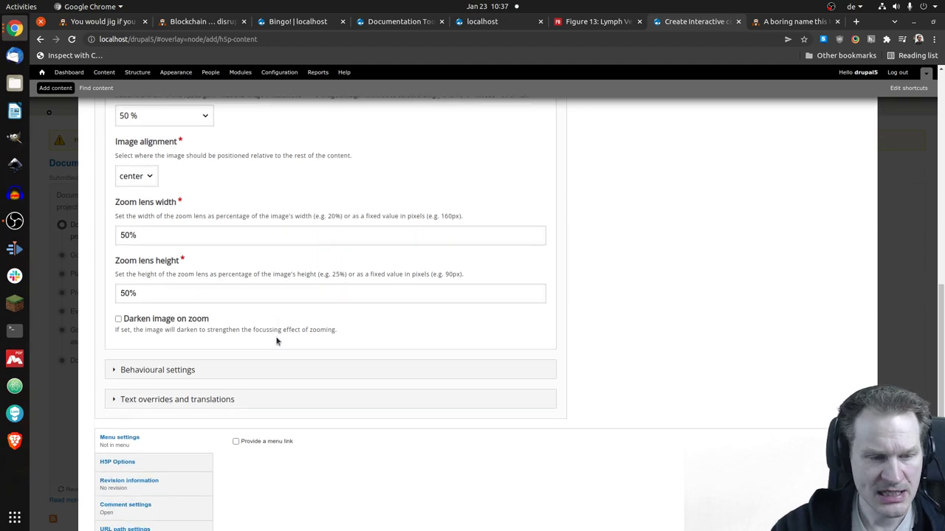
click(190, 370)
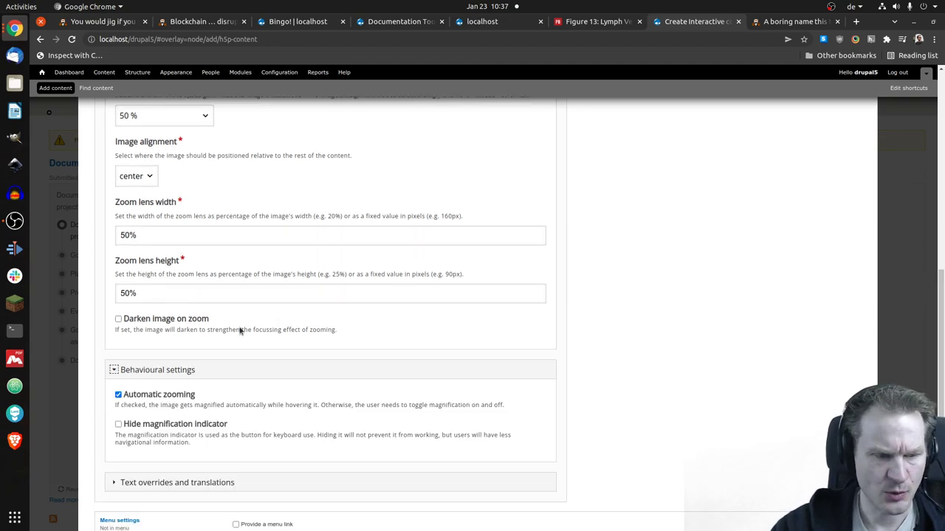
scroll(251, 325, down, 2)
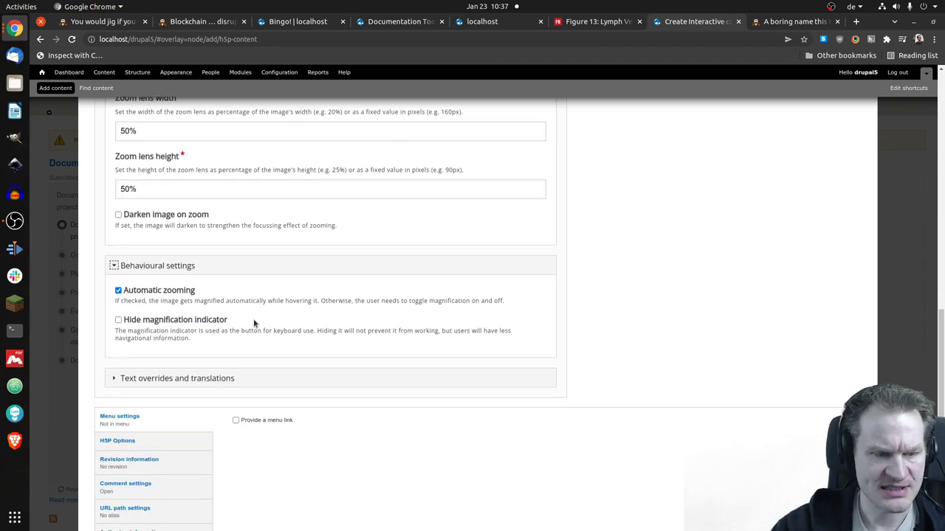
click(177, 293)
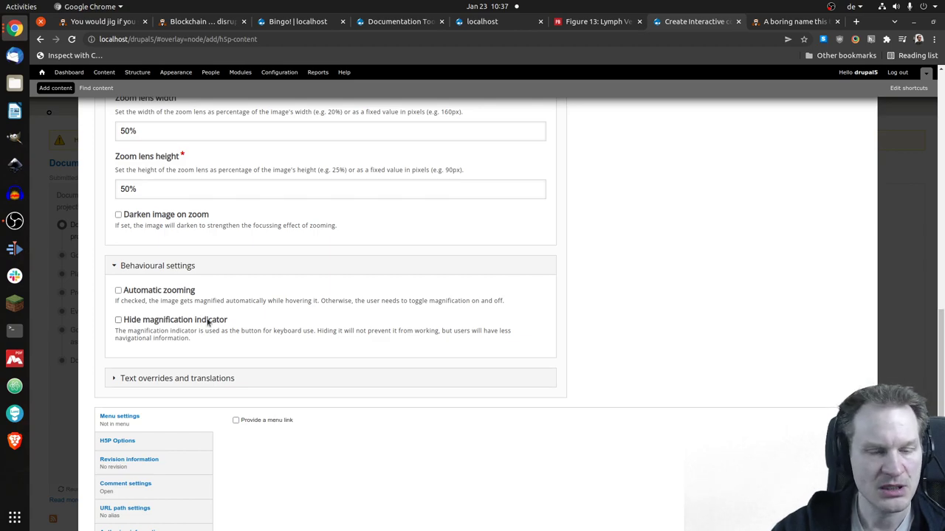
click(118, 320)
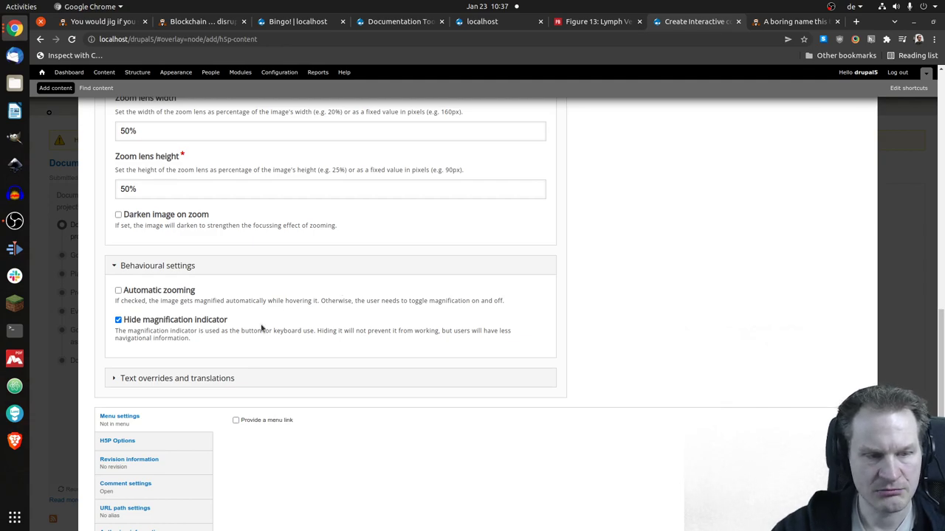
scroll(426, 307, down, 3)
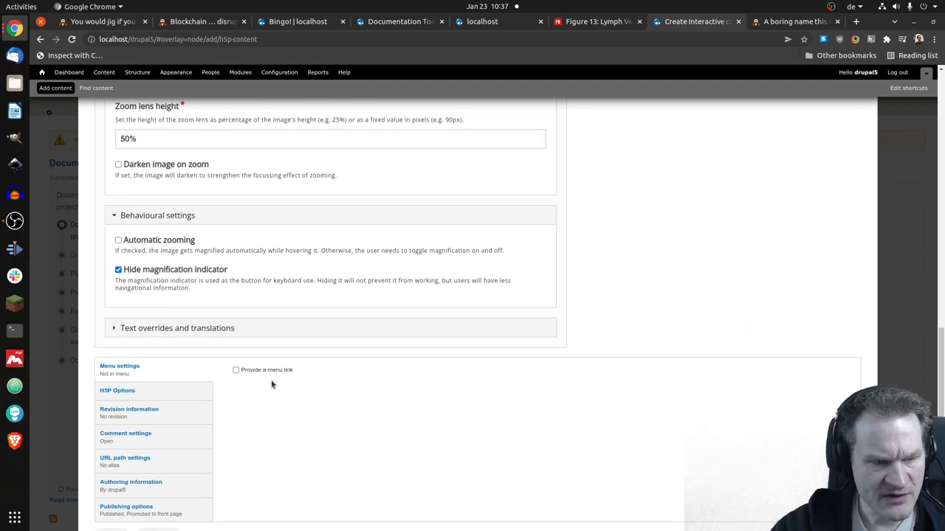
Save 'My first Image Zoom', test the lens on the turtle, then open the blog post tab.
click(114, 487)
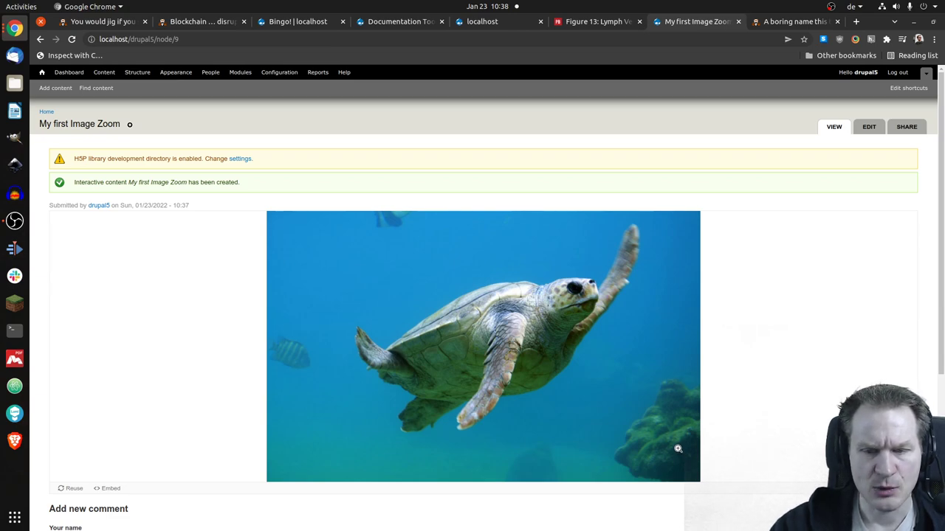
click(429, 278)
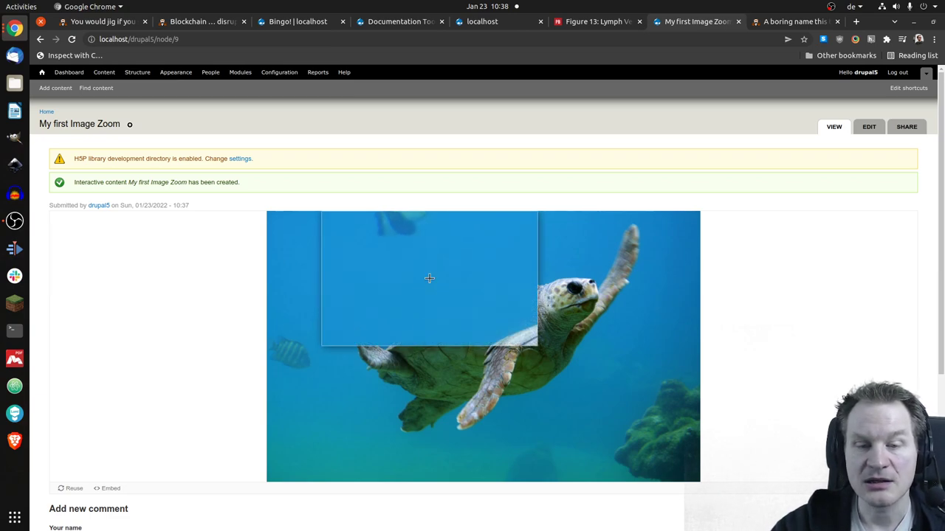
click(798, 24)
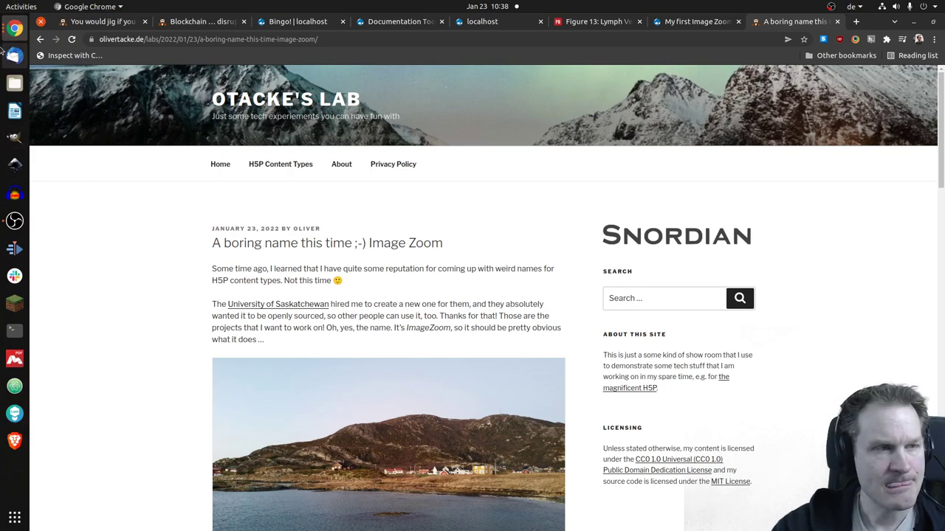
click(15, 28)
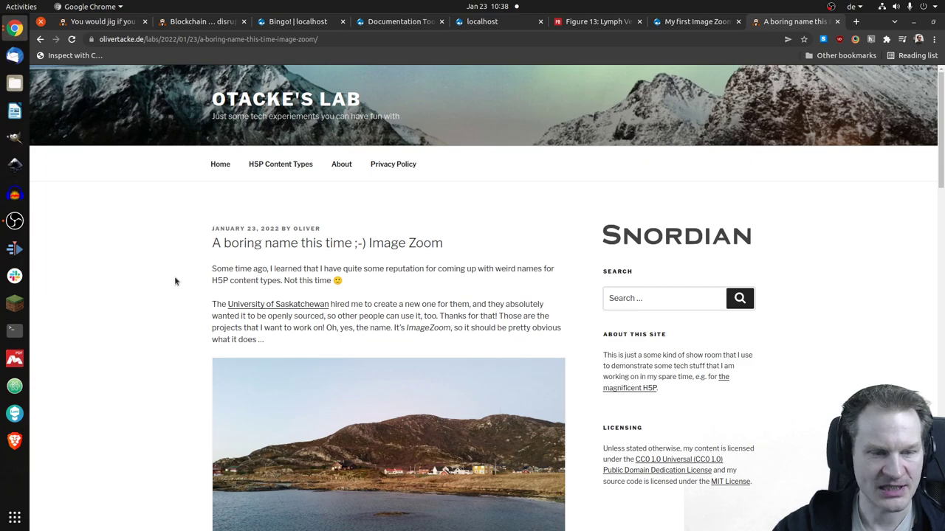
scroll(165, 295, down, 3)
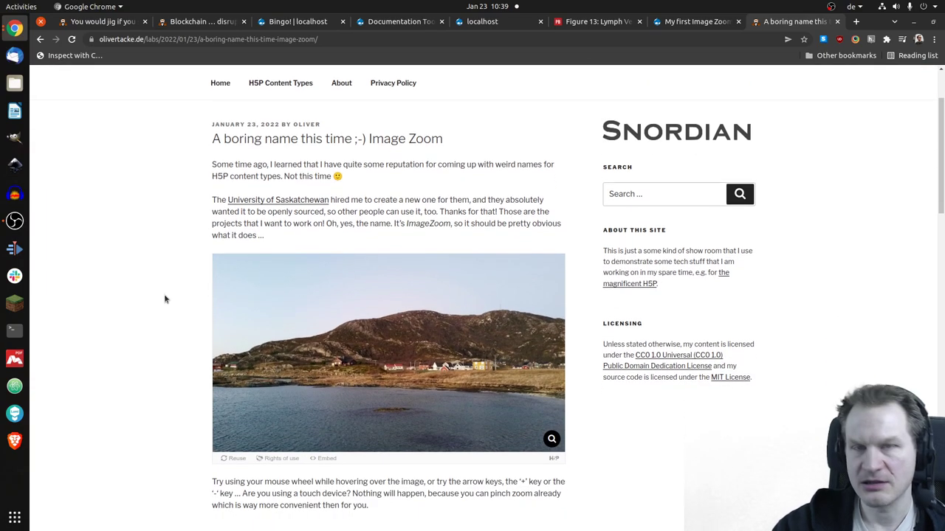
scroll(164, 299, down, 1)
scroll(157, 306, down, 1)
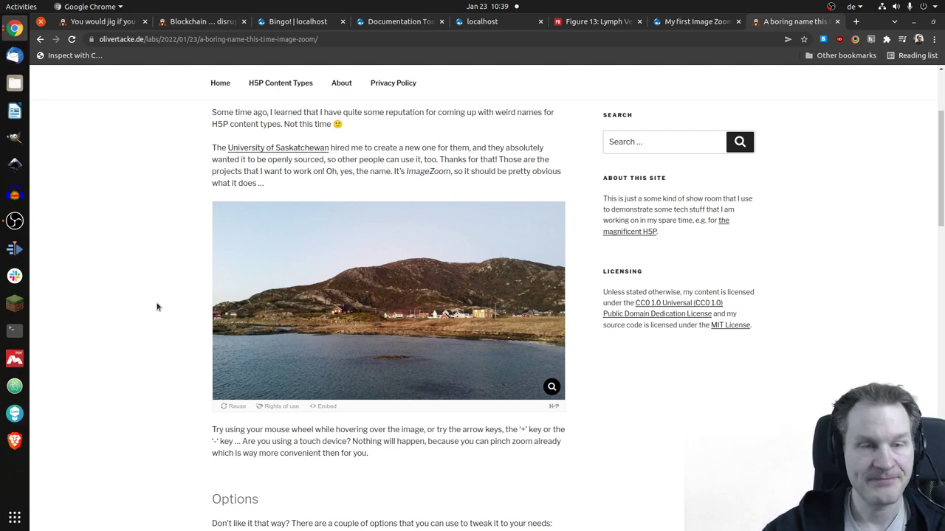
mouse_move(347, 306)
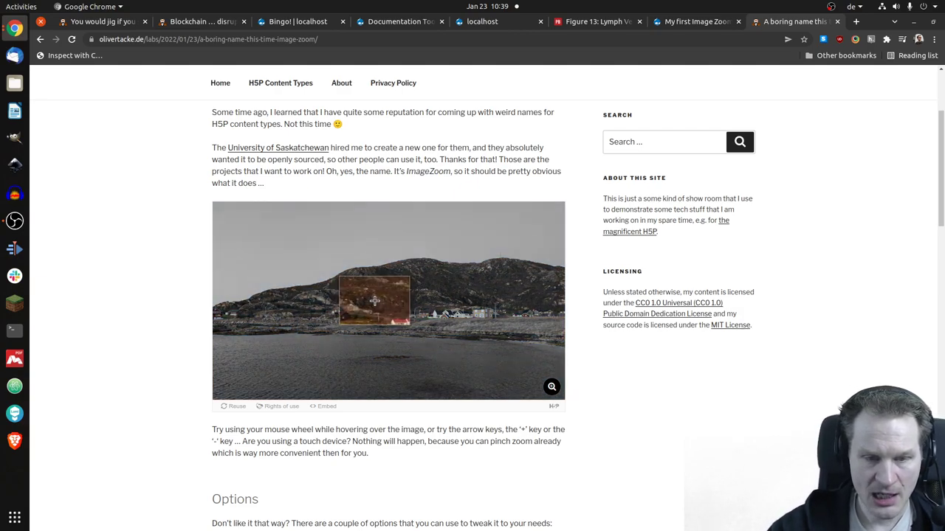
scroll(425, 307, up, 3)
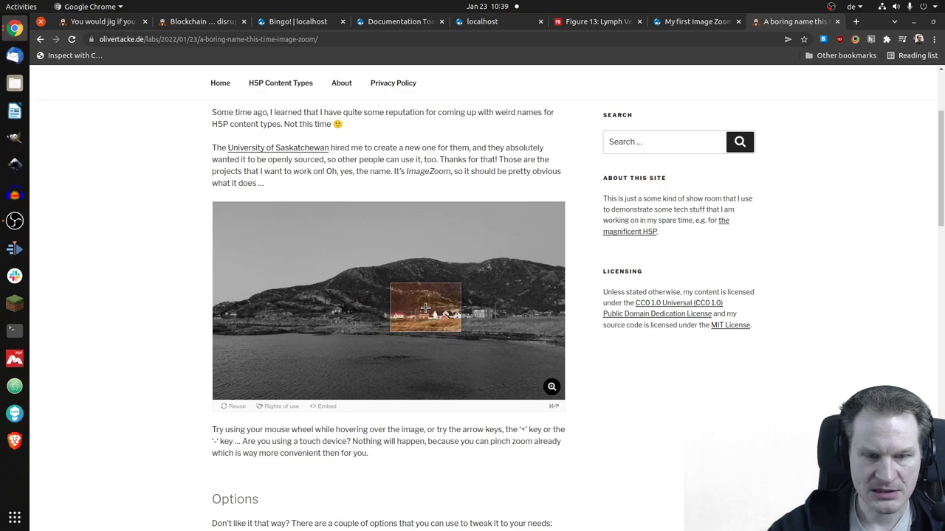
scroll(425, 307, down, 2)
scroll(425, 307, down, 2)
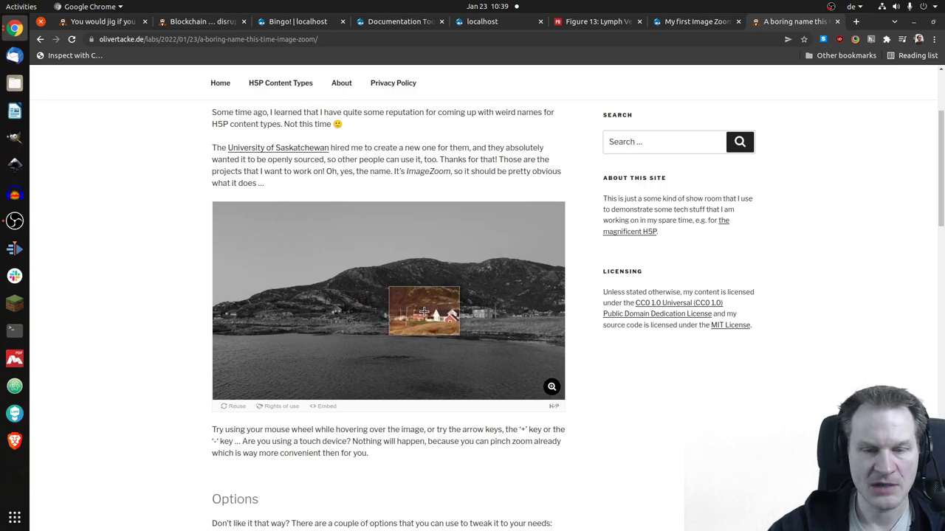
scroll(659, 418, down, 5)
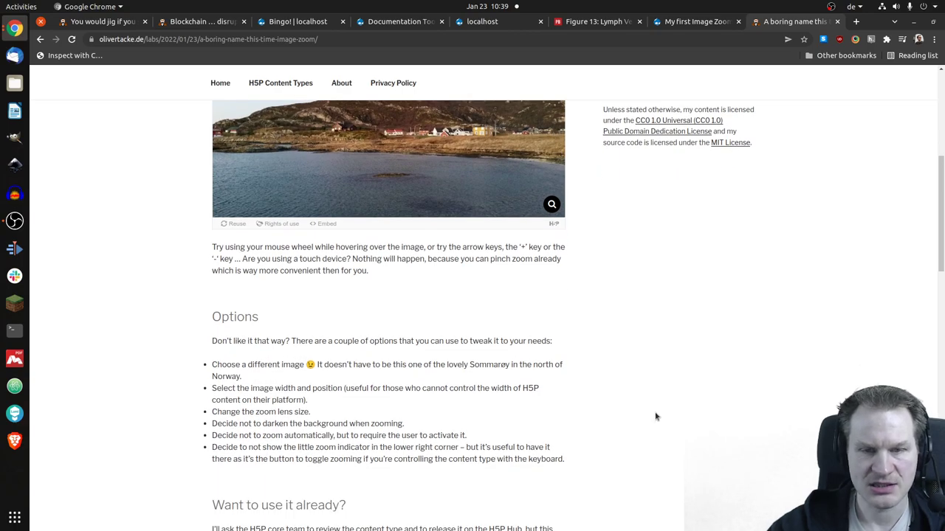
scroll(658, 413, up, 3)
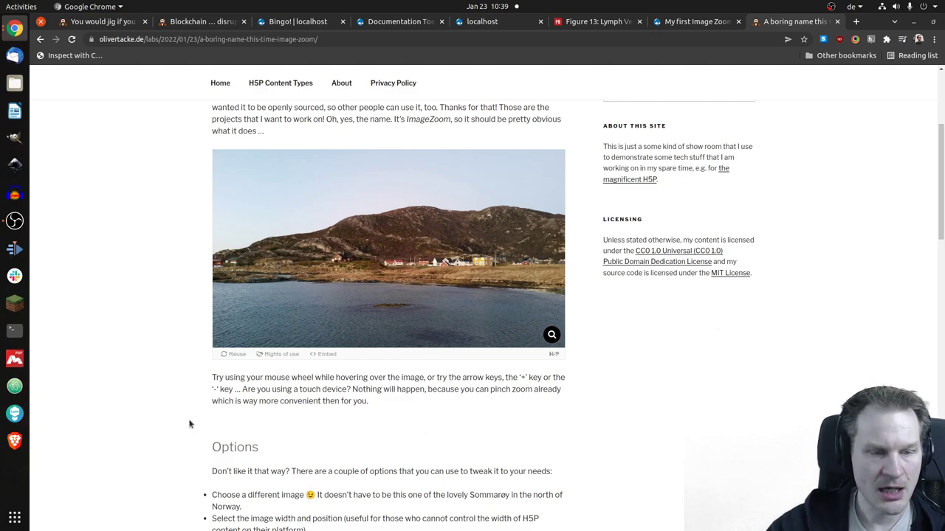
scroll(202, 399, up, 1)
scroll(203, 399, up, 1)
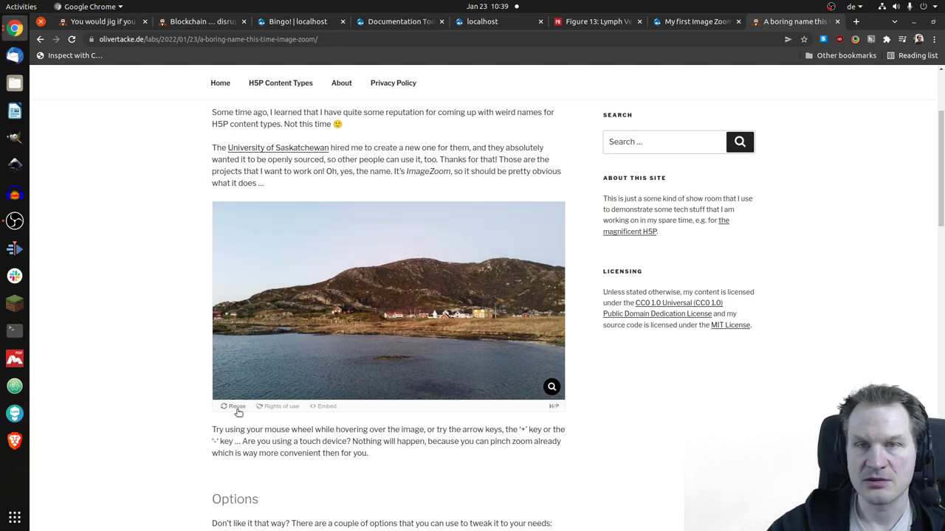
click(236, 407)
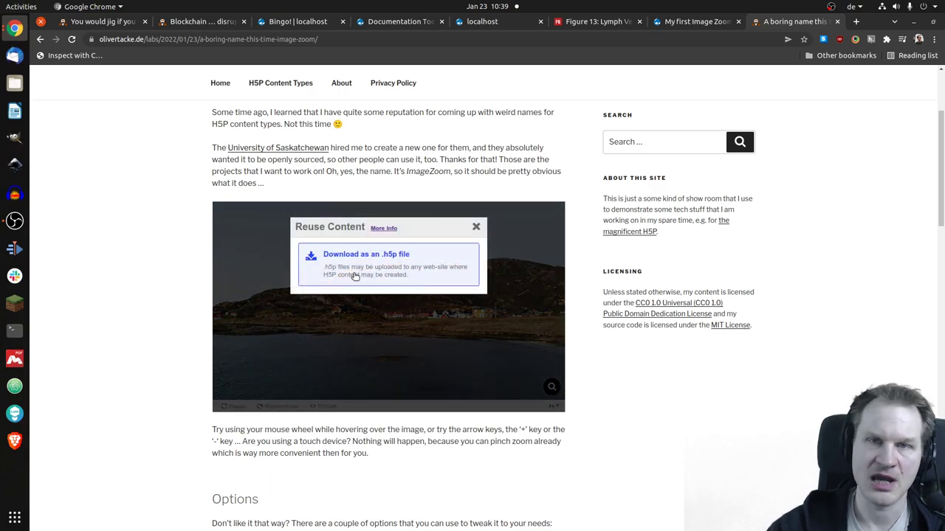
click(476, 228)
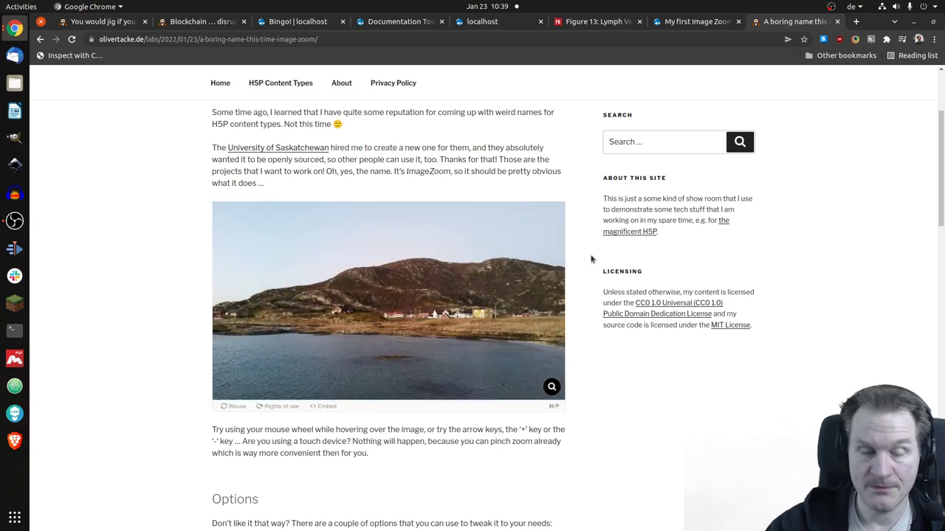